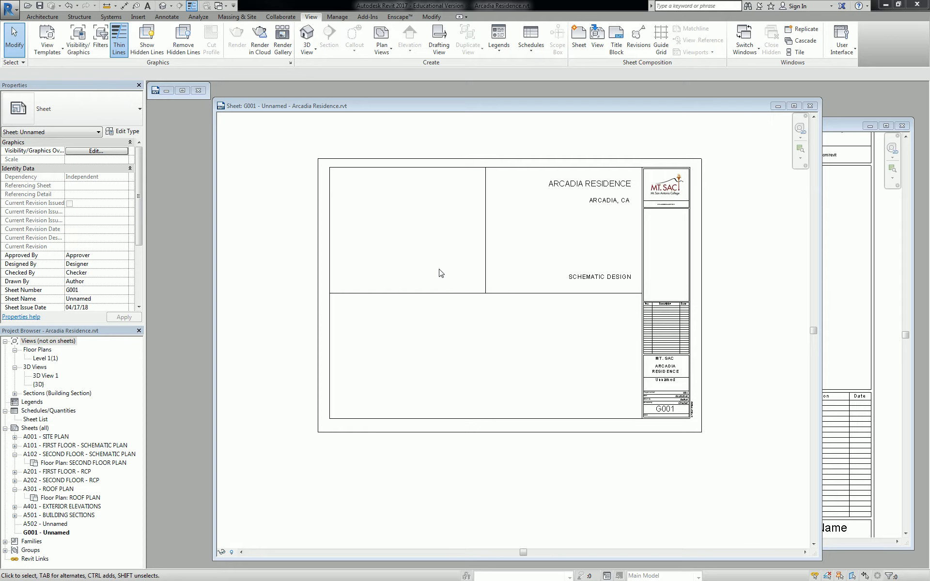
Switch to the E1 30 x 42 Cover Sheet Horizontal title block family and show the whole sheet
click(851, 239)
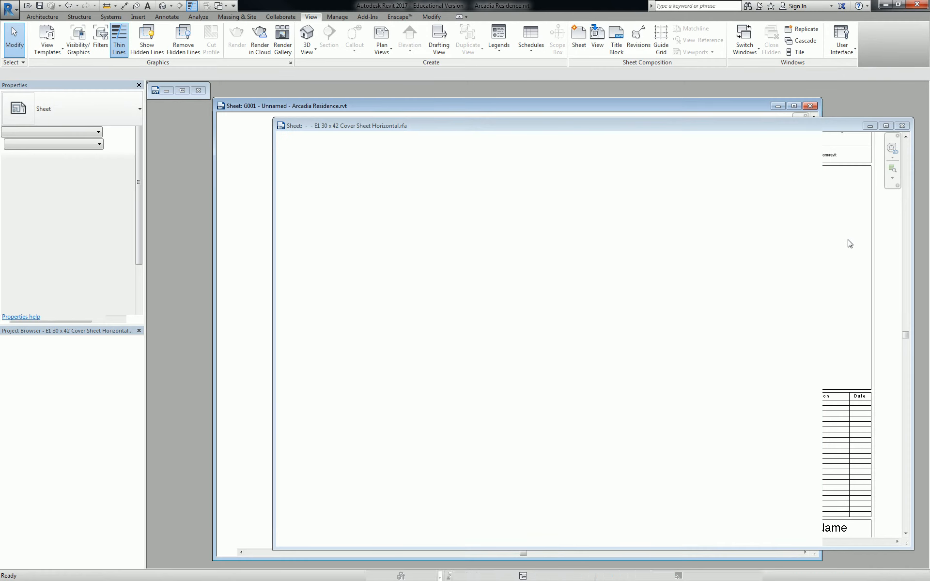
scroll(598, 234, down, 5)
middle_drag(587, 239, 572, 306)
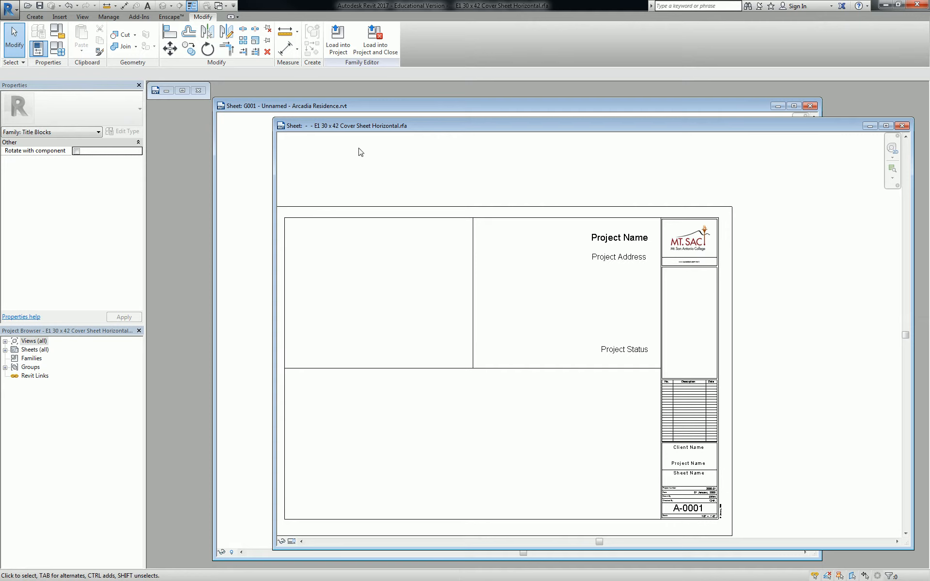
Check which label types are available for the Project Name label on the cover sheet
click(38, 17)
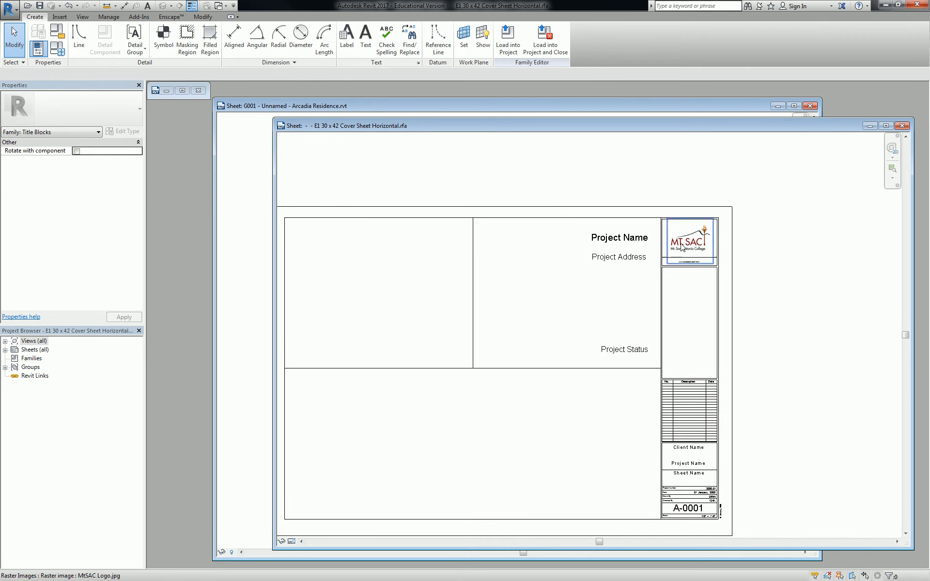
click(613, 242)
click(74, 98)
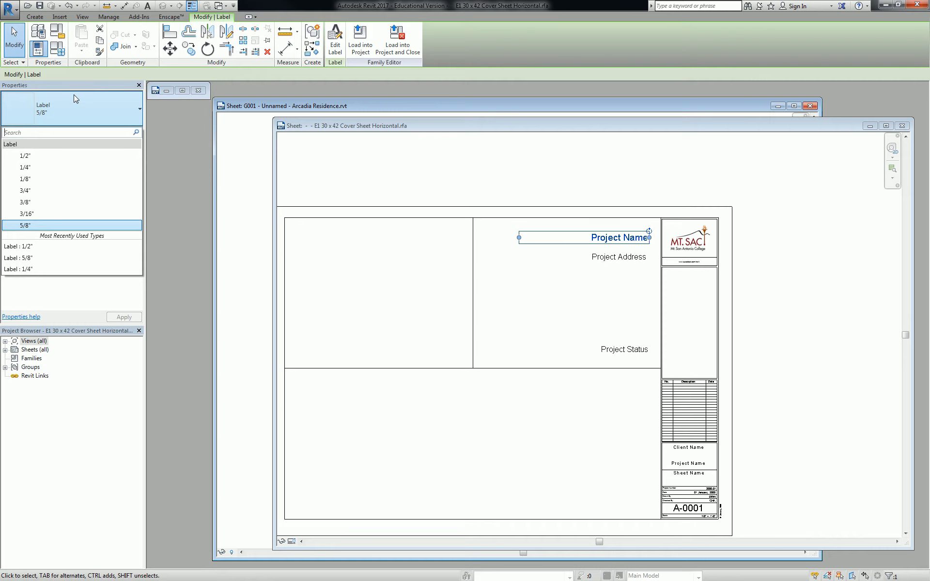
click(392, 160)
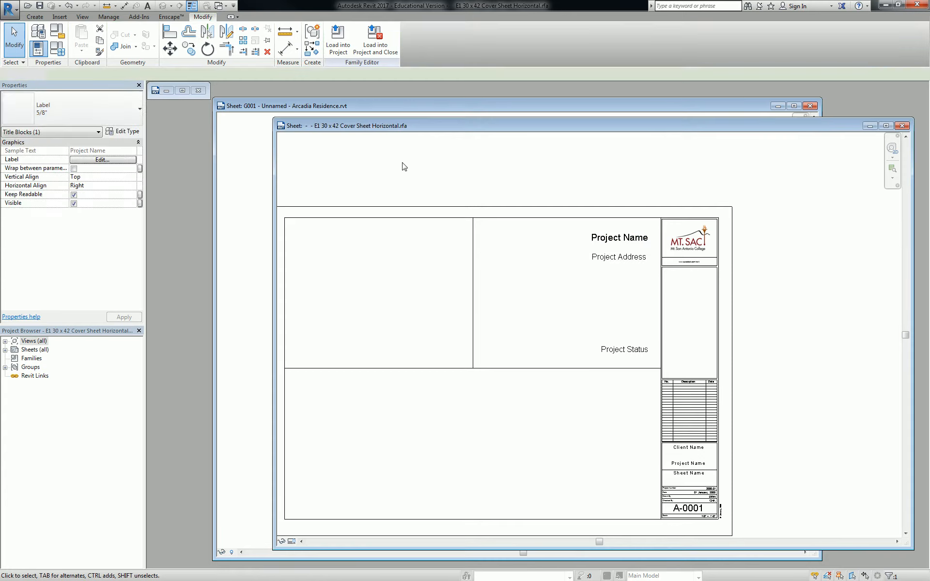
Start a text note and try to duplicate the 1/4" text type under the name 1"
click(32, 18)
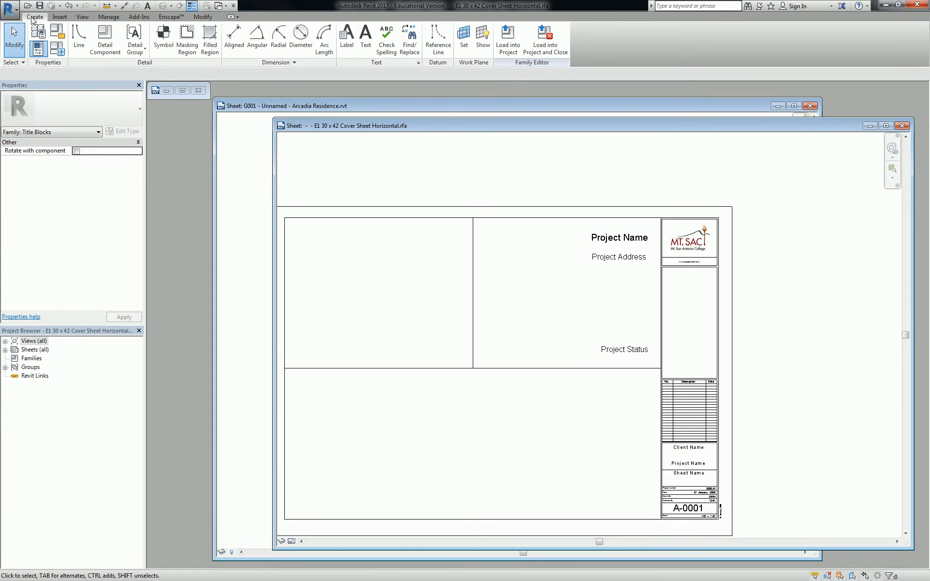
click(366, 36)
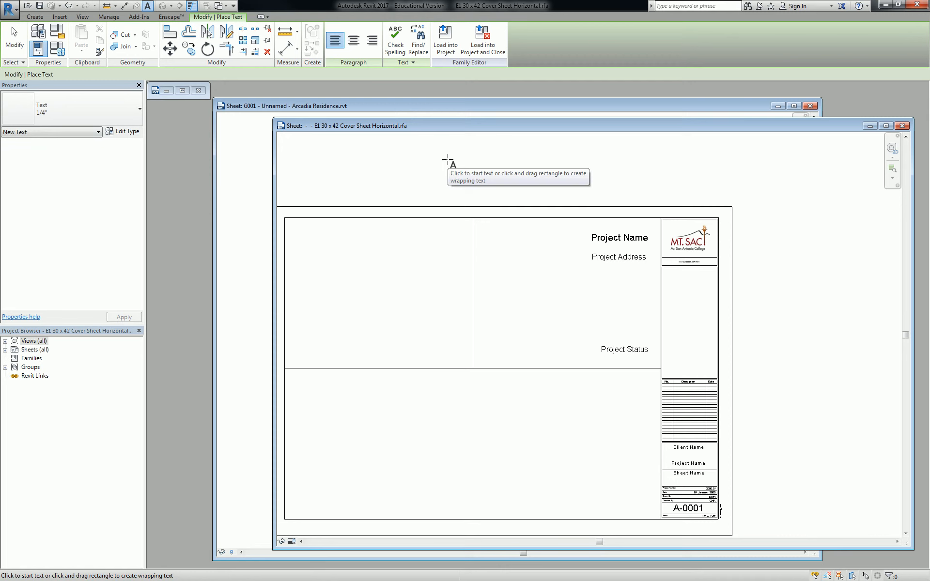
click(127, 132)
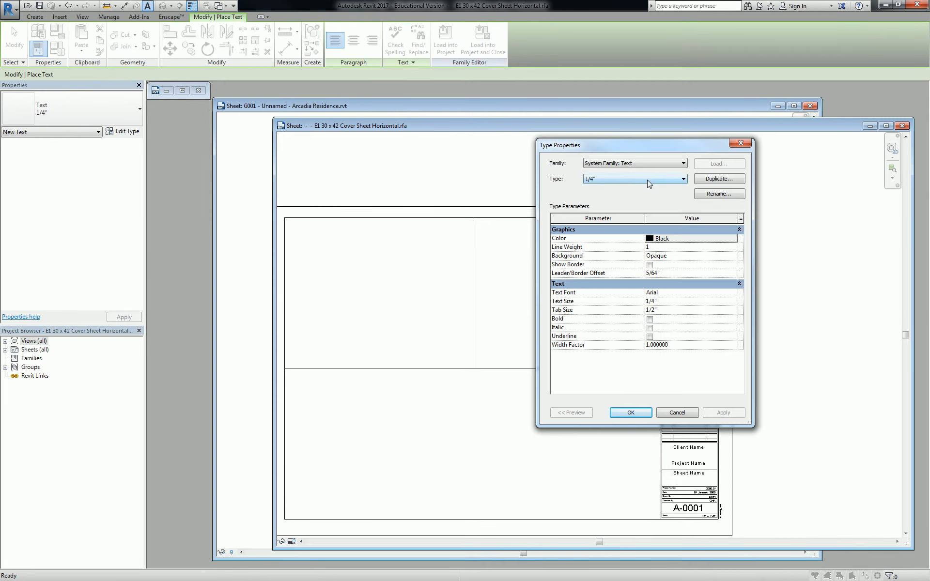
click(646, 165)
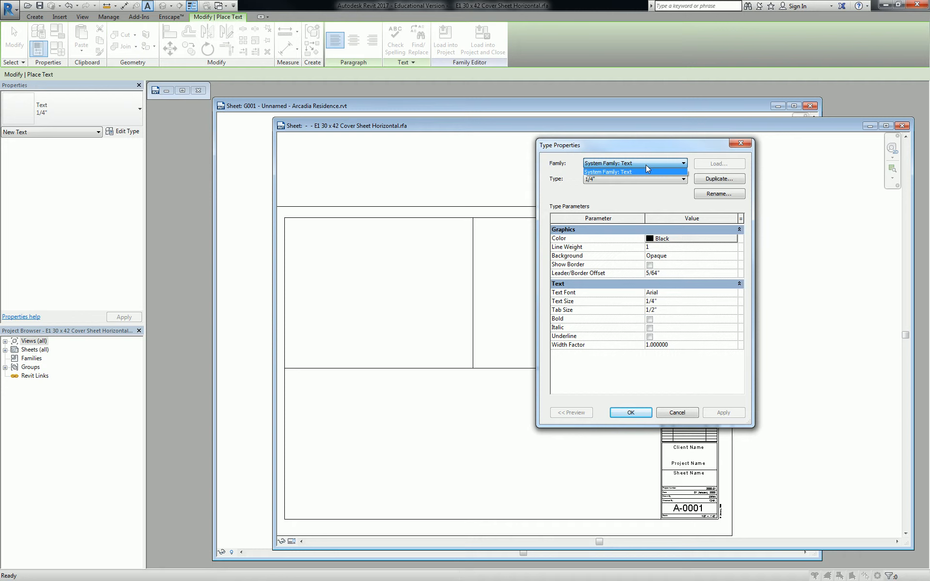
click(646, 179)
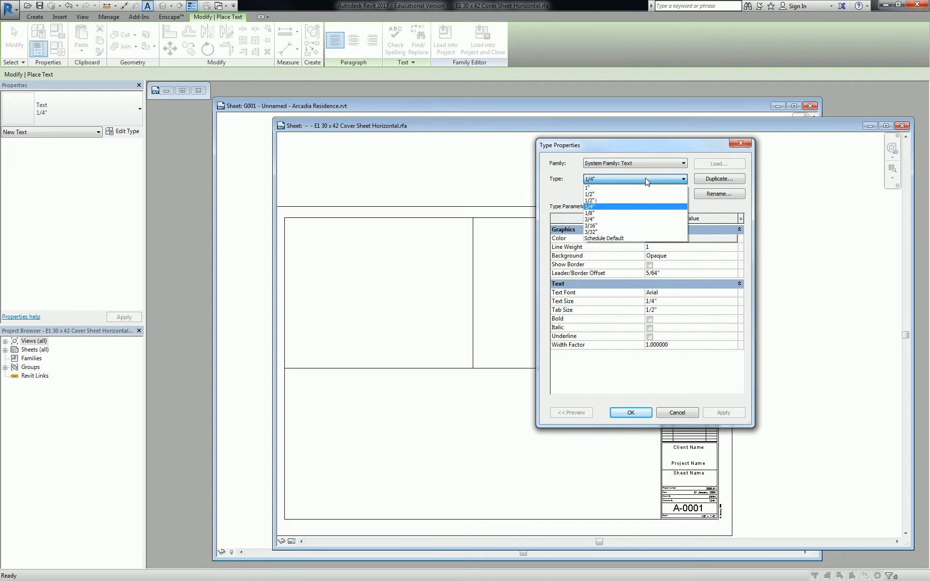
click(646, 179)
click(709, 179)
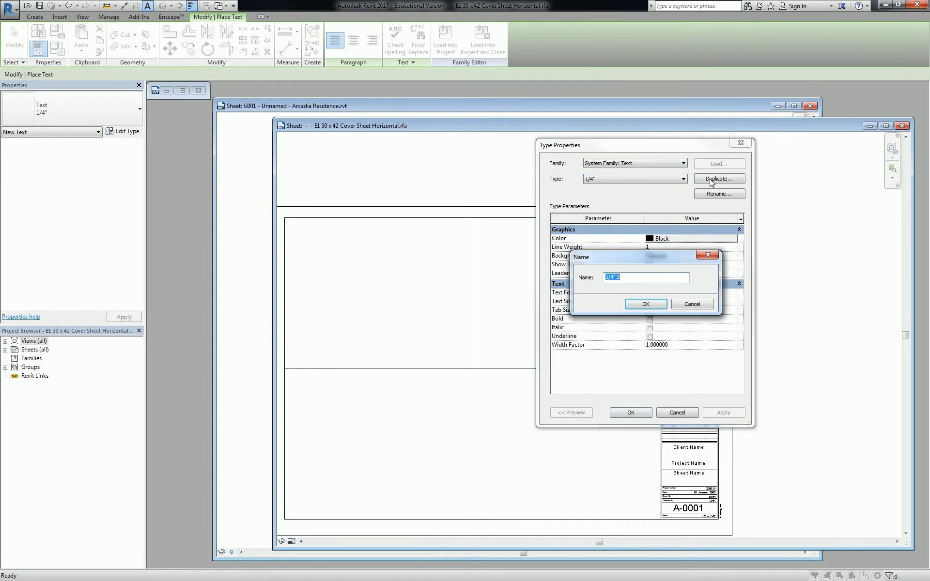
key(Right)
key(BackSpace)
key(BackSpace)
key(BackSpace)
key(BackSpace)
key(BackSpace)
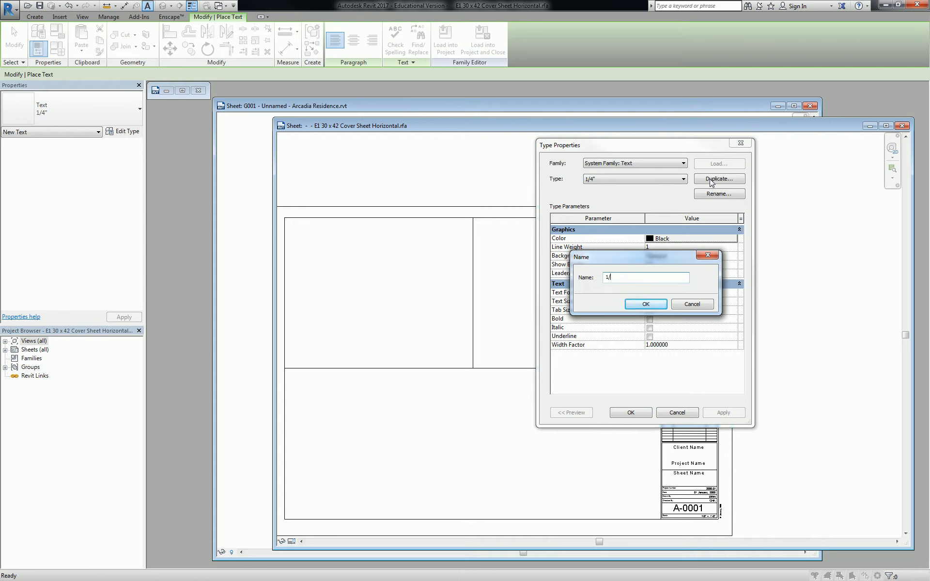
text(")
click(647, 305)
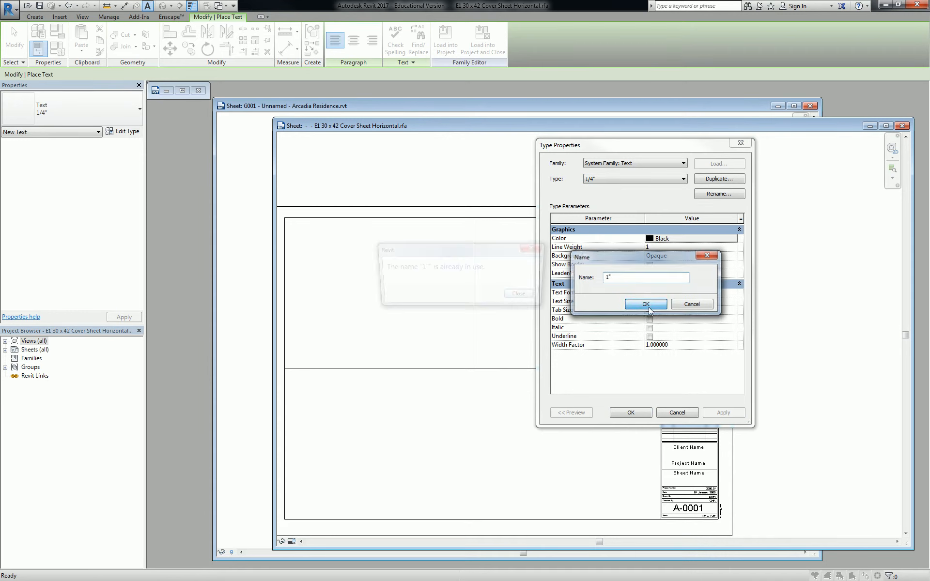
click(521, 296)
Examine the existing text types and the properties of the 1" type, leaving without applying anything
click(620, 180)
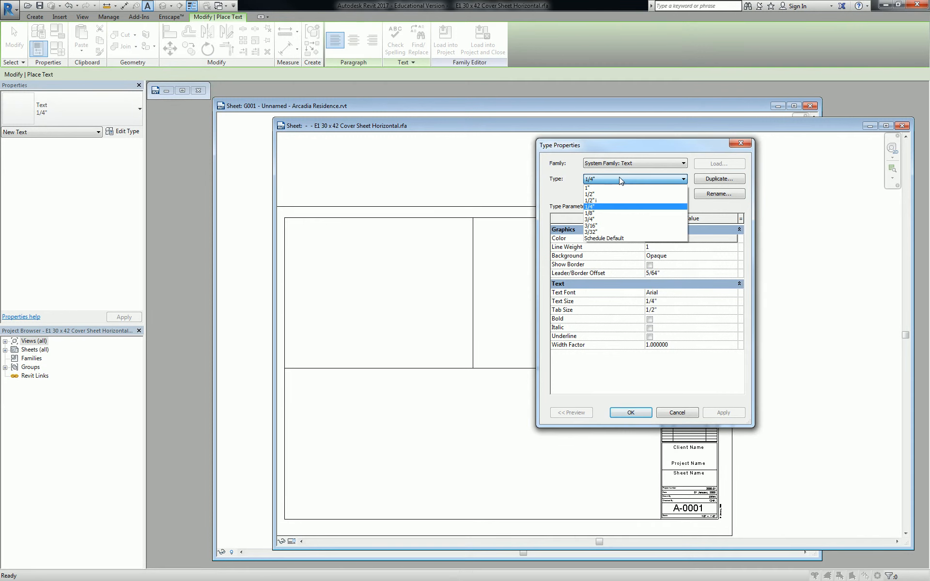
click(619, 177)
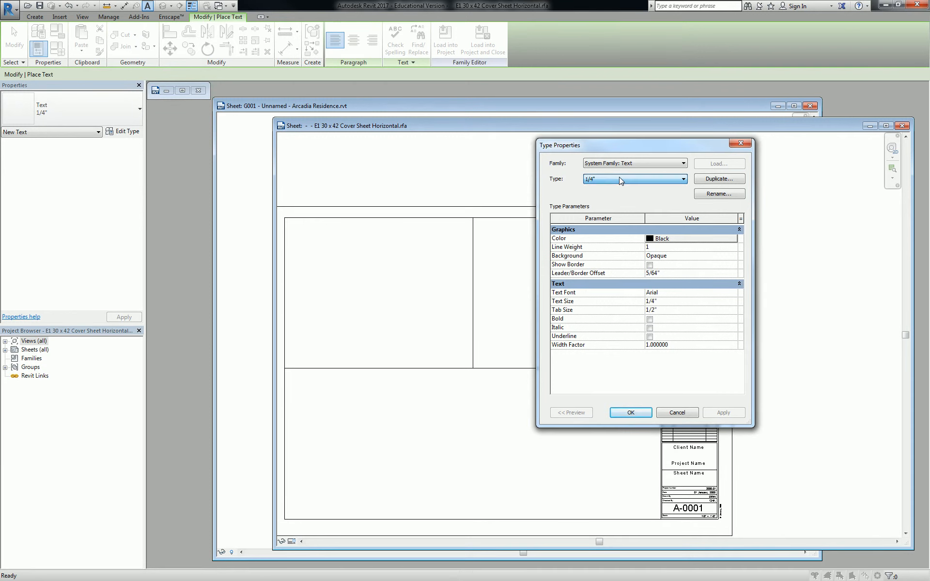
click(670, 182)
click(662, 179)
click(672, 182)
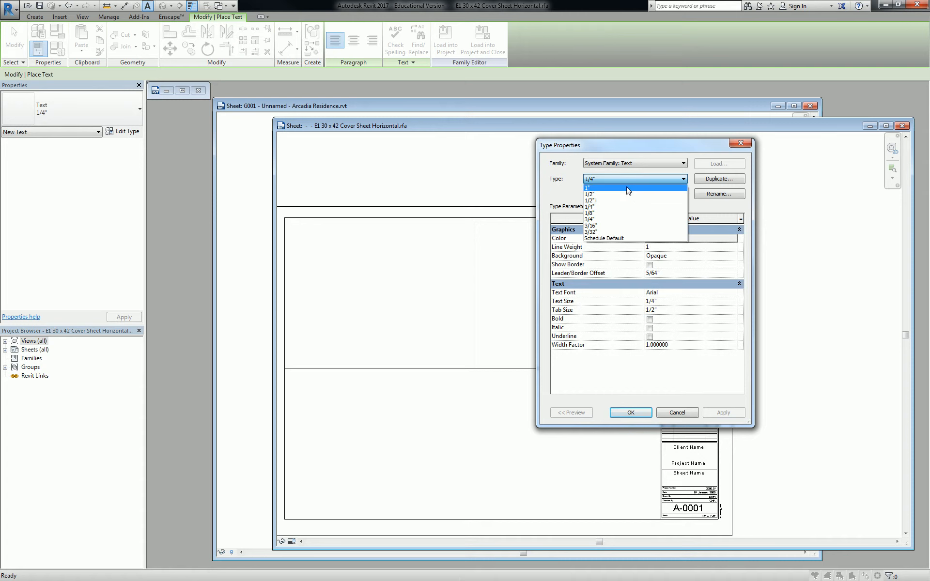
click(628, 189)
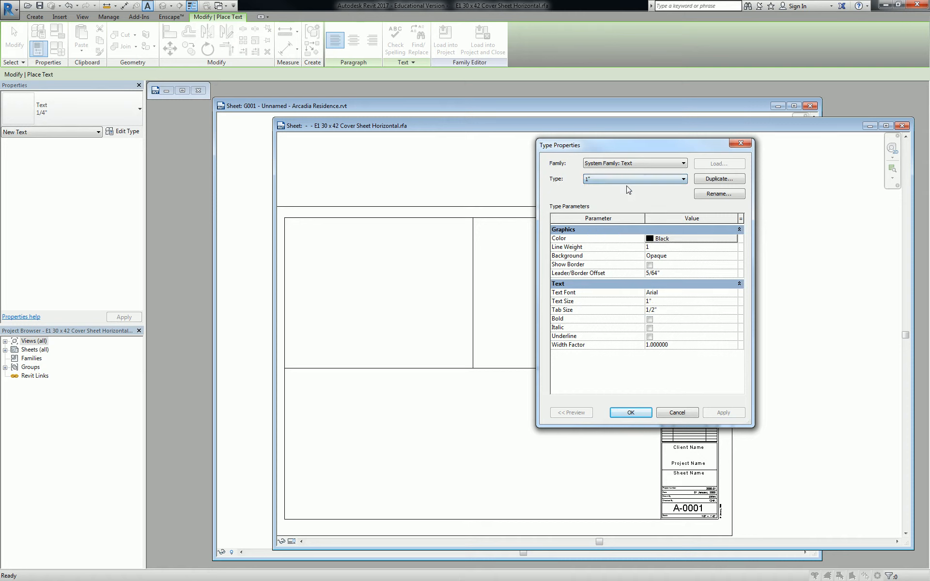
click(739, 144)
key(Escape)
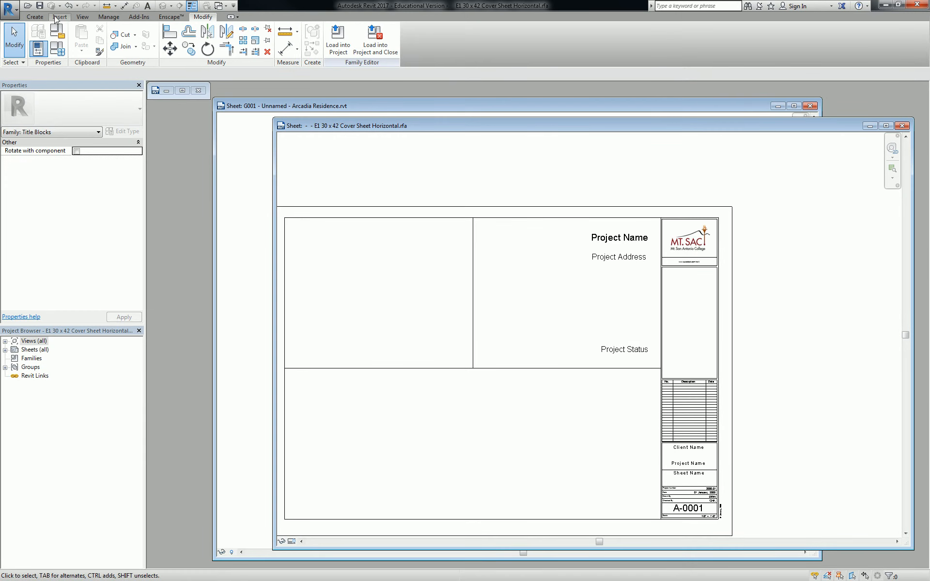
click(35, 17)
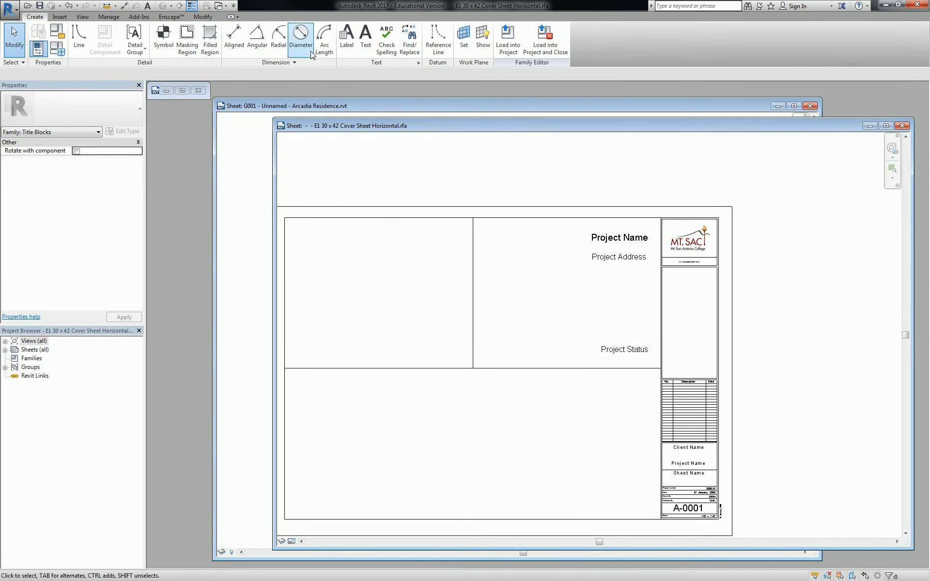
click(347, 39)
click(101, 107)
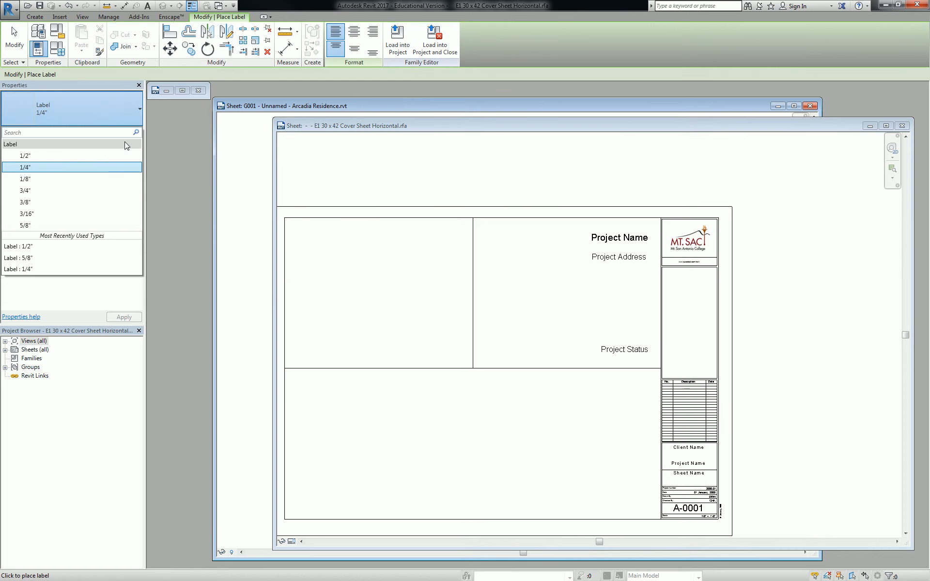
click(125, 146)
click(125, 131)
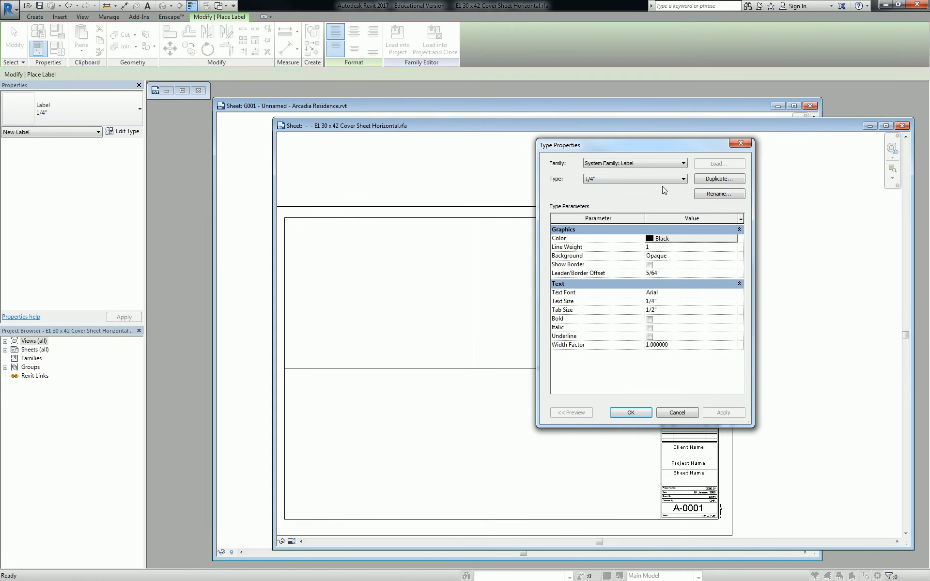
click(657, 180)
click(656, 179)
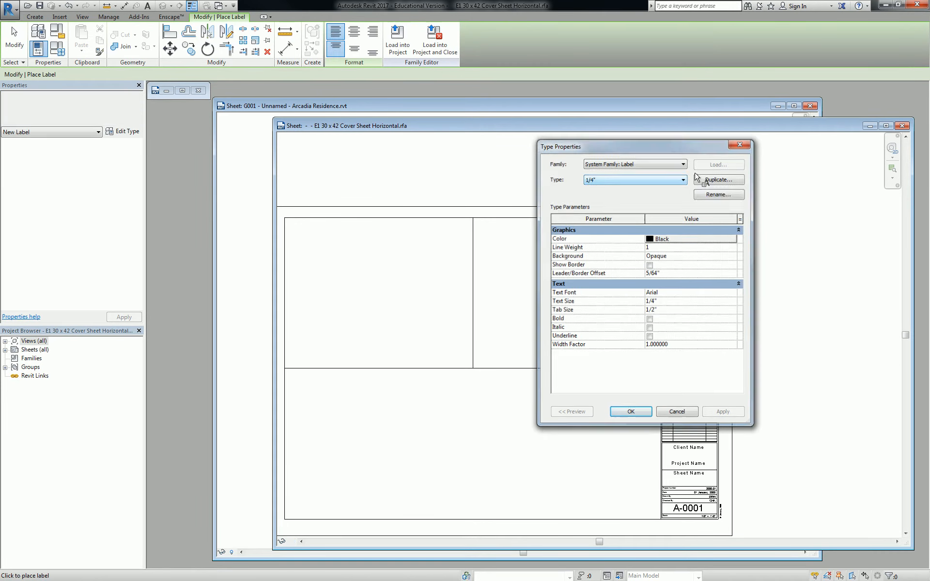
key(Escape)
key(Escape)
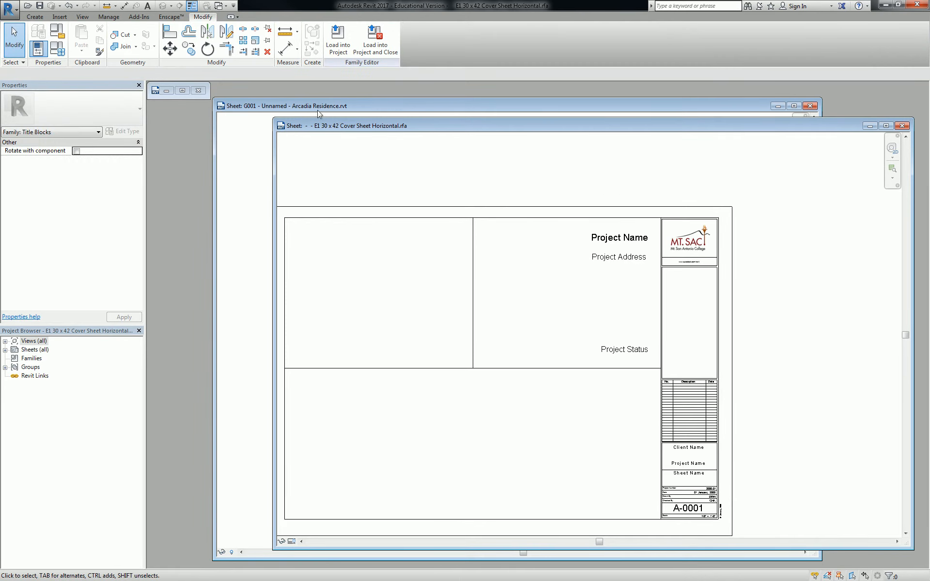
Place a text note reading "ASGFASG" in the empty area above the title block border
click(35, 16)
click(366, 39)
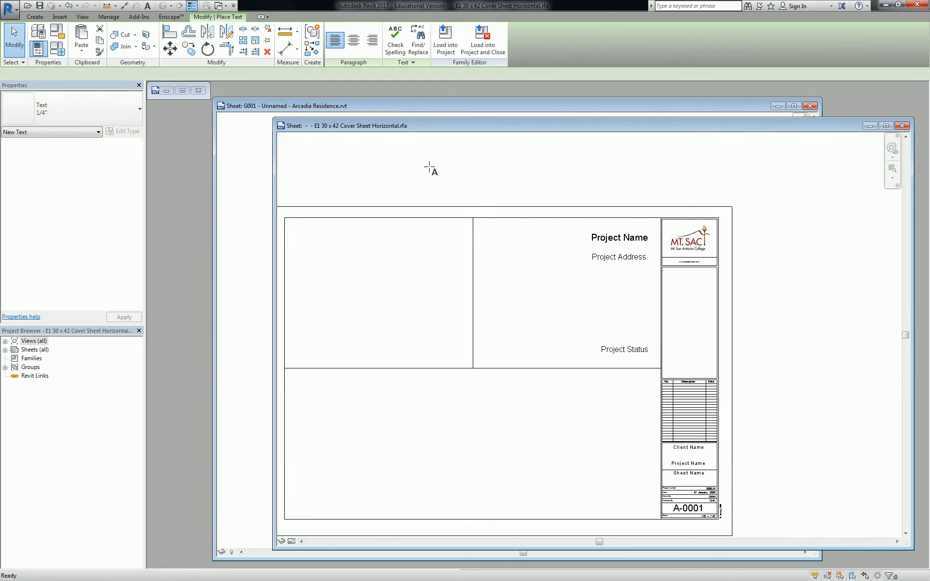
click(464, 159)
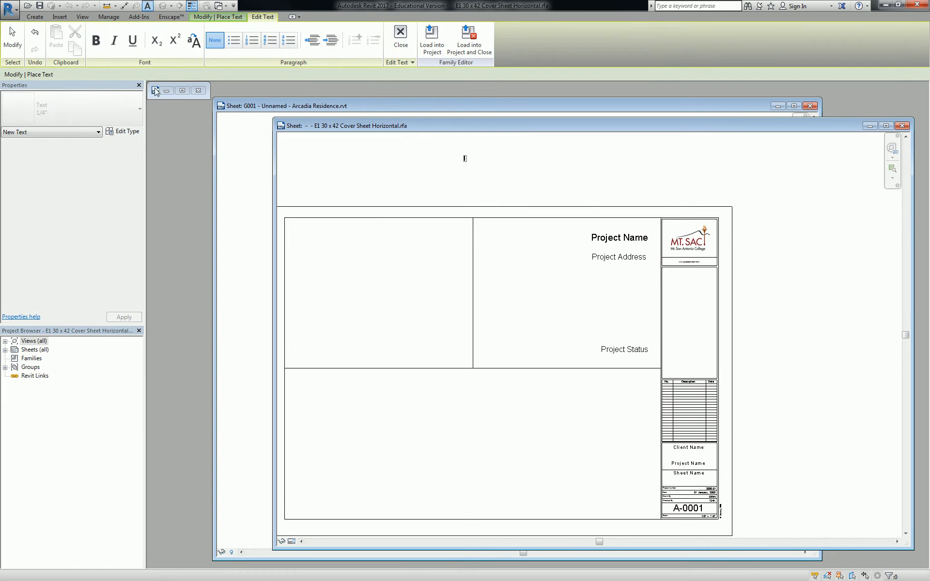
text(ASGFASG)
click(555, 183)
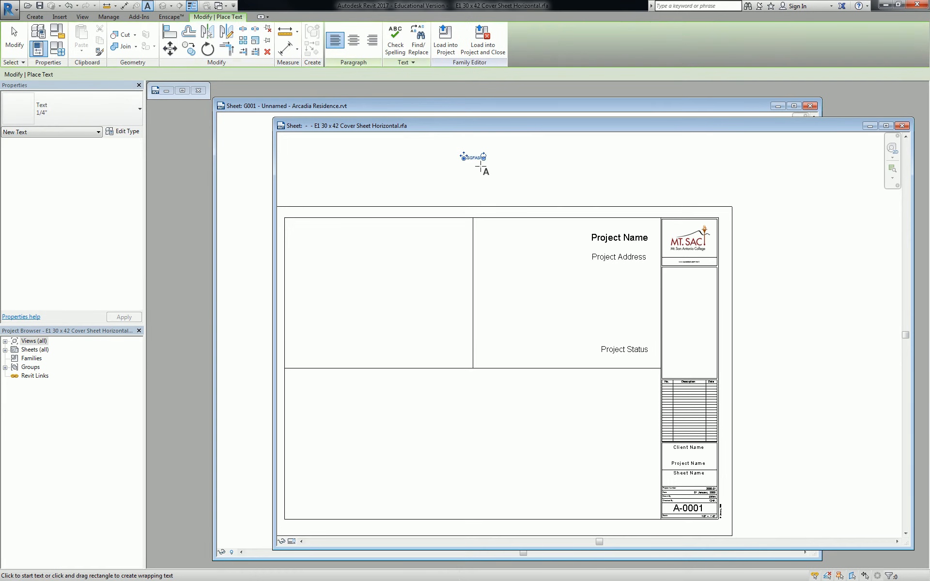
scroll(477, 160, up, 4)
key(Escape)
Change the ASGFASG text note to the 1" text type
click(478, 153)
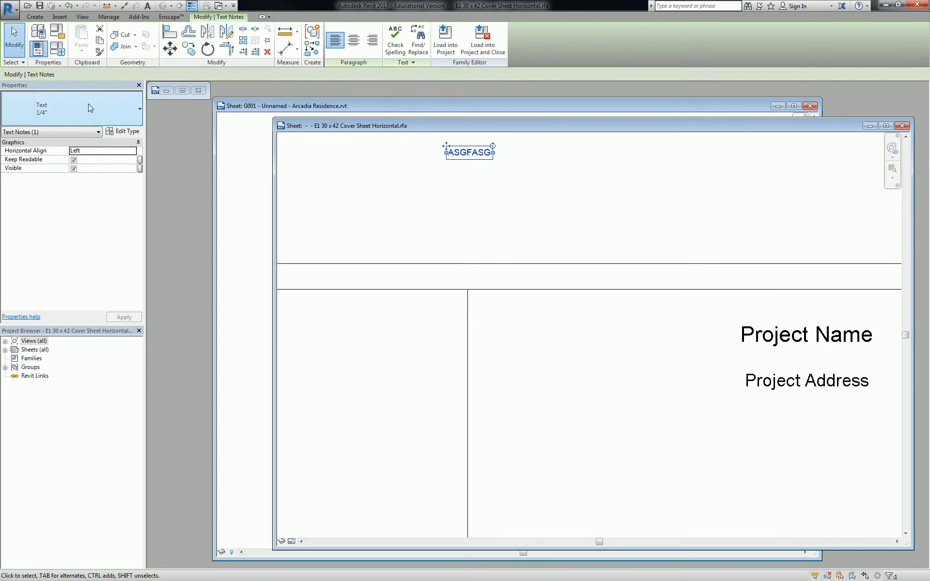
click(89, 103)
click(60, 157)
middle_drag(421, 180, 365, 219)
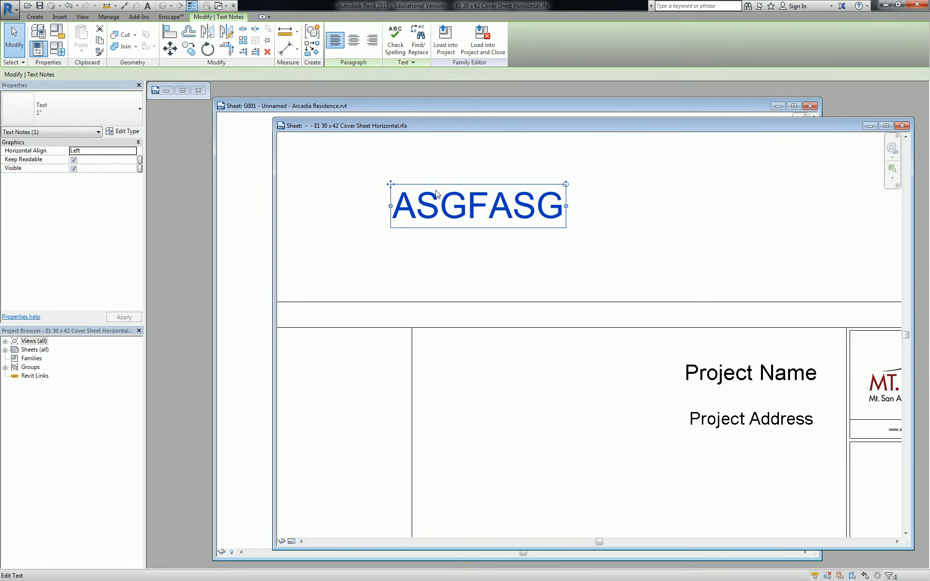
Duplicate the text note's type as 1 1/2", keeping the opaque background, and accept the type properties
click(123, 132)
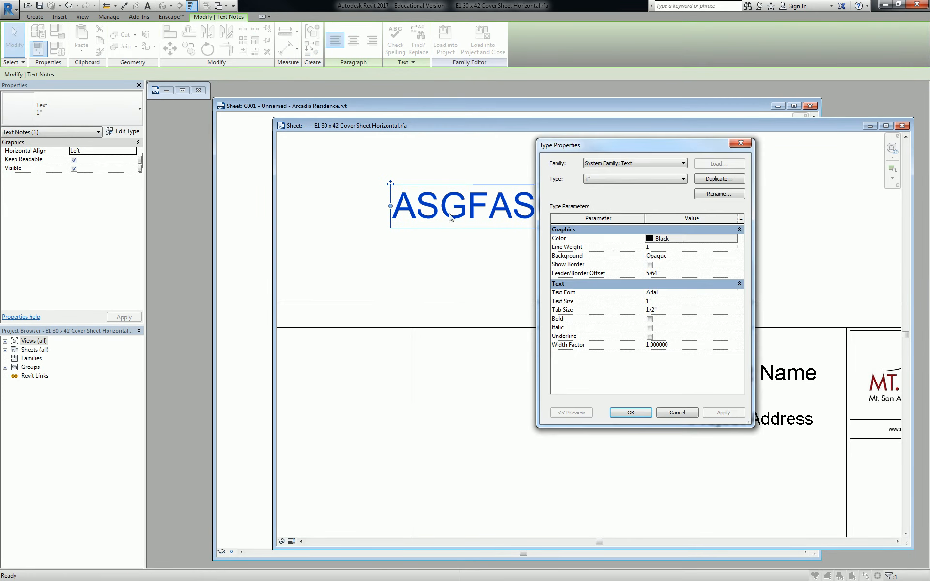
click(720, 179)
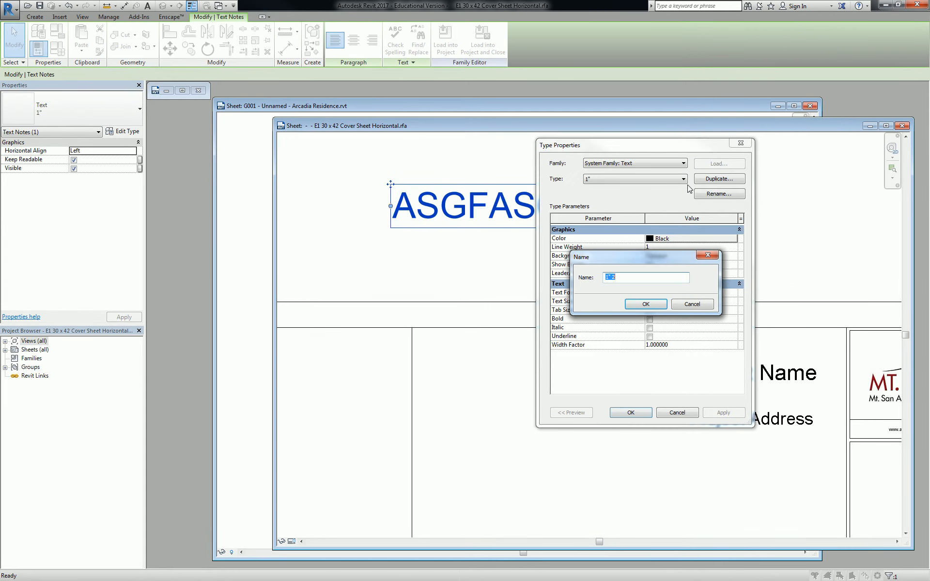
text(1 1/2")
key(Return)
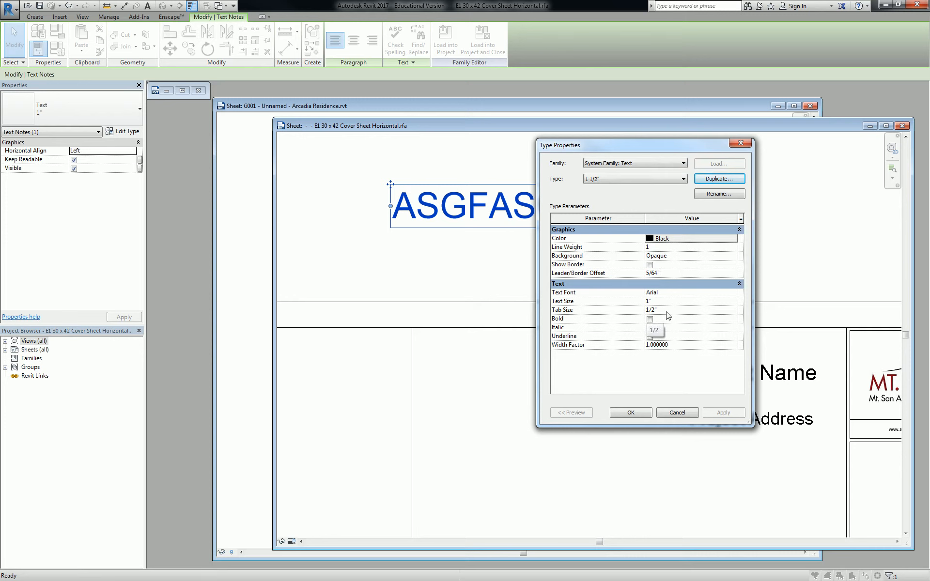
click(675, 345)
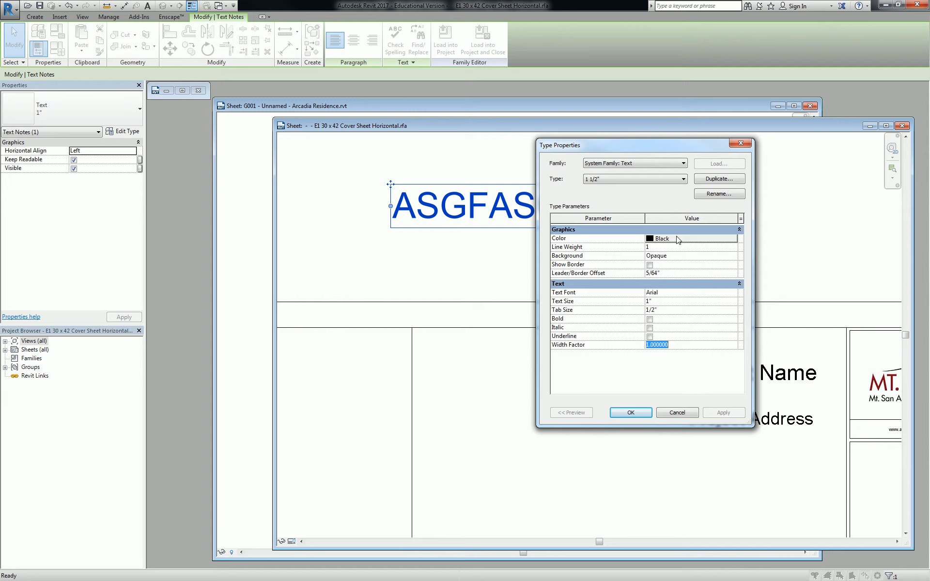
click(685, 258)
click(638, 416)
Move the ASGFASG text note down so it overlaps both horizontal border lines at the sheet's upper edge
drag(389, 184, 407, 279)
click(666, 276)
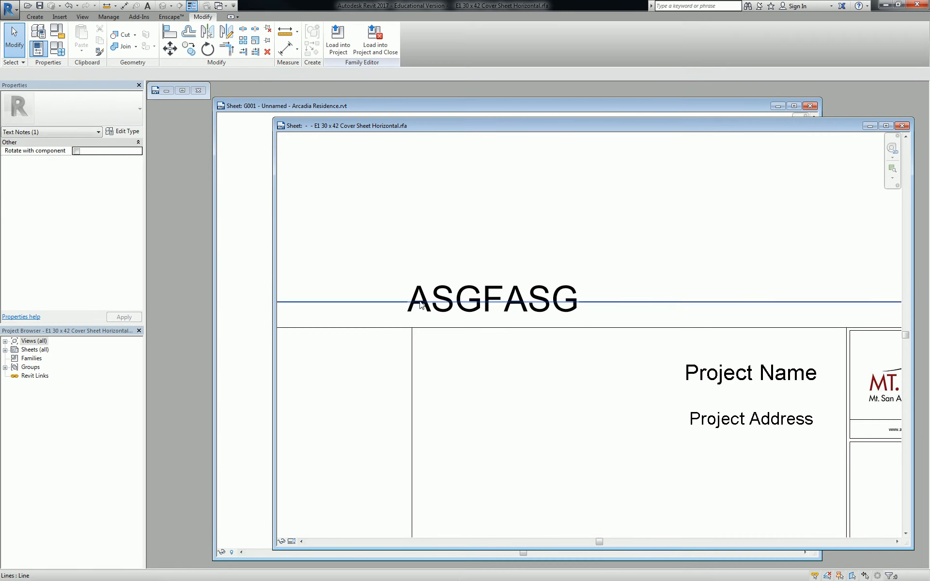
scroll(421, 305, up, 3)
click(460, 278)
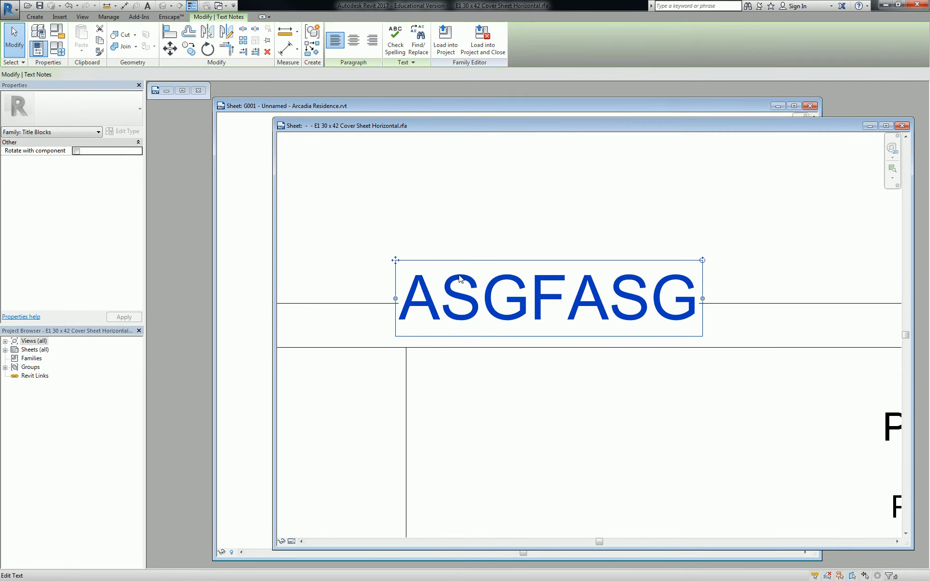
drag(396, 260, 400, 285)
click(368, 205)
click(414, 249)
click(562, 254)
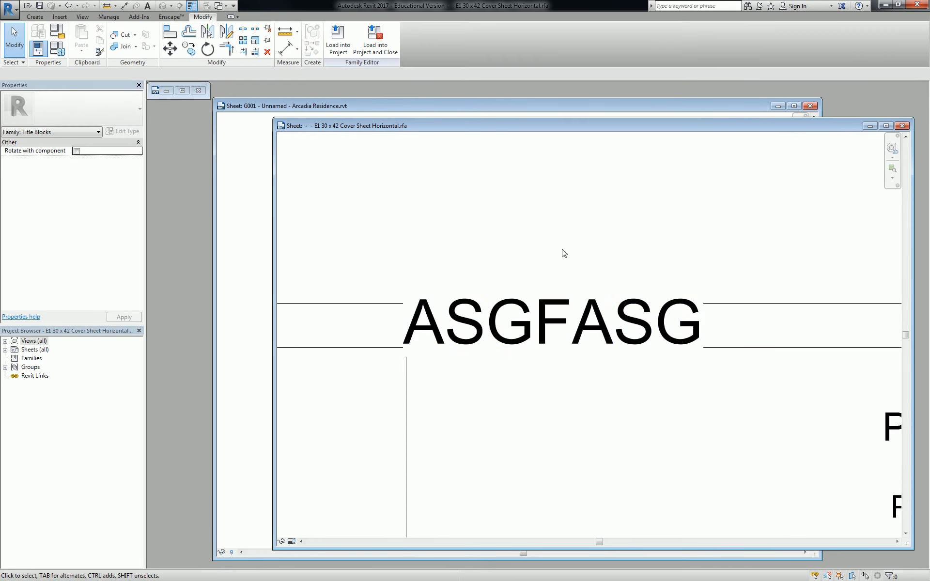
Set the background of the ASGFASG note's 1 1/2" text type to Transparent and accept the type properties
click(630, 320)
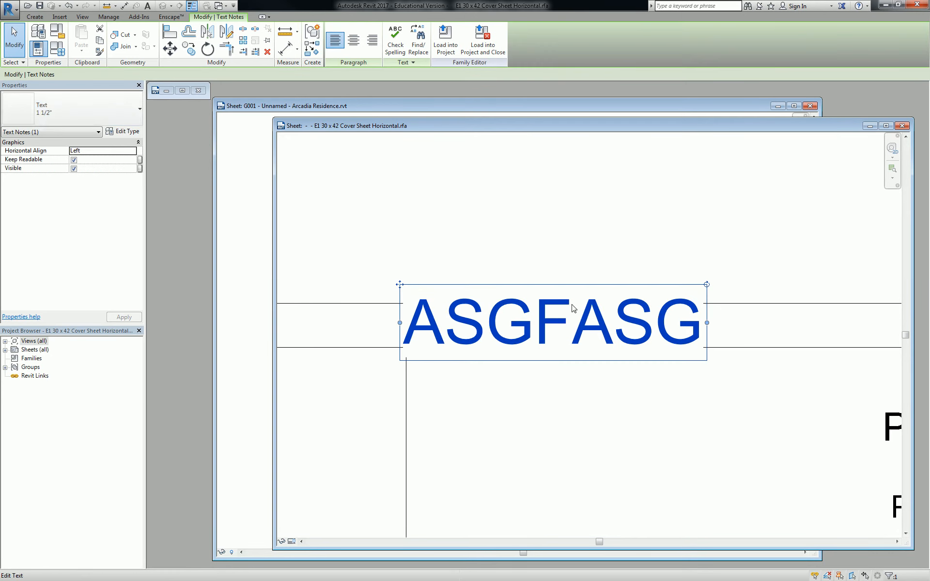
click(134, 131)
click(712, 256)
click(733, 255)
click(682, 272)
click(629, 410)
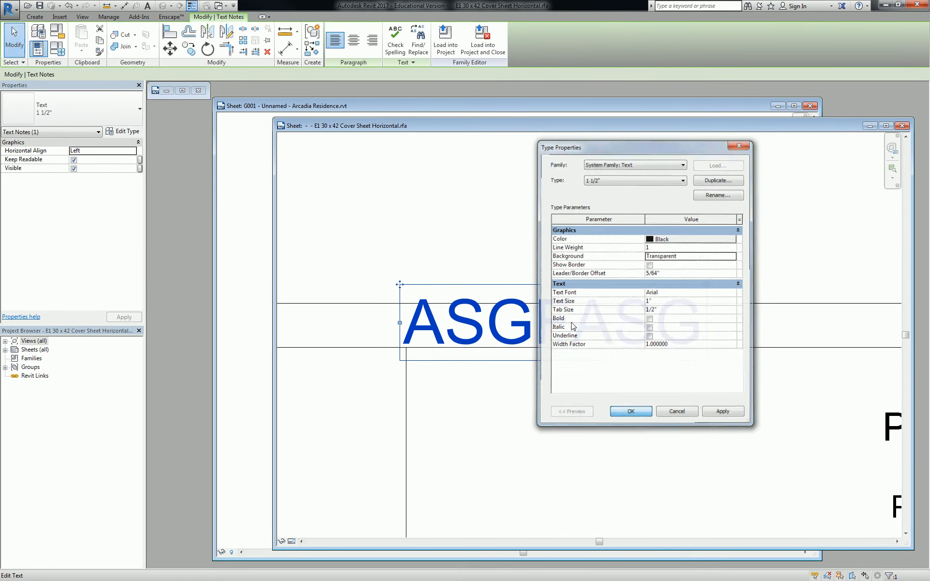
key(Escape)
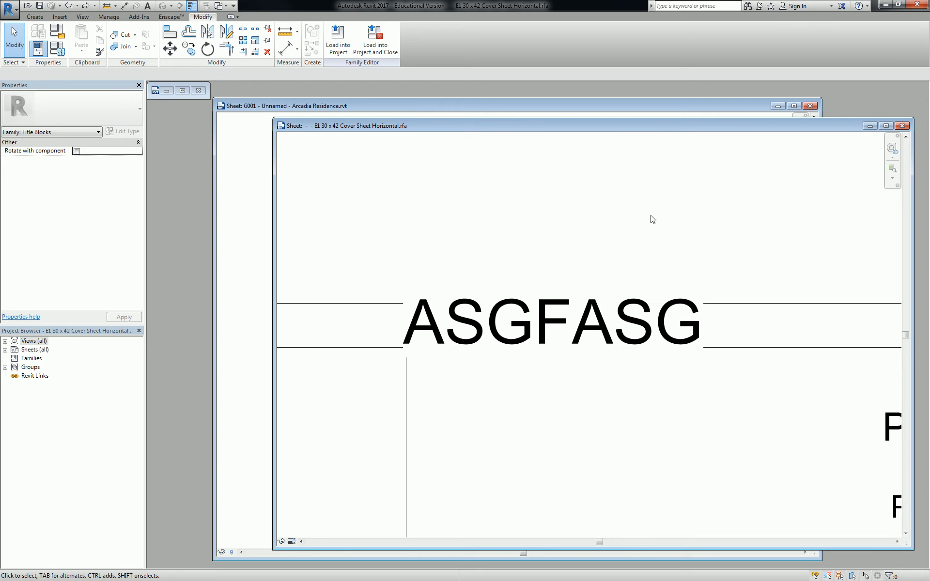
Turn on Show Border for the ASGFASG note's 1 1/2" text type
click(605, 315)
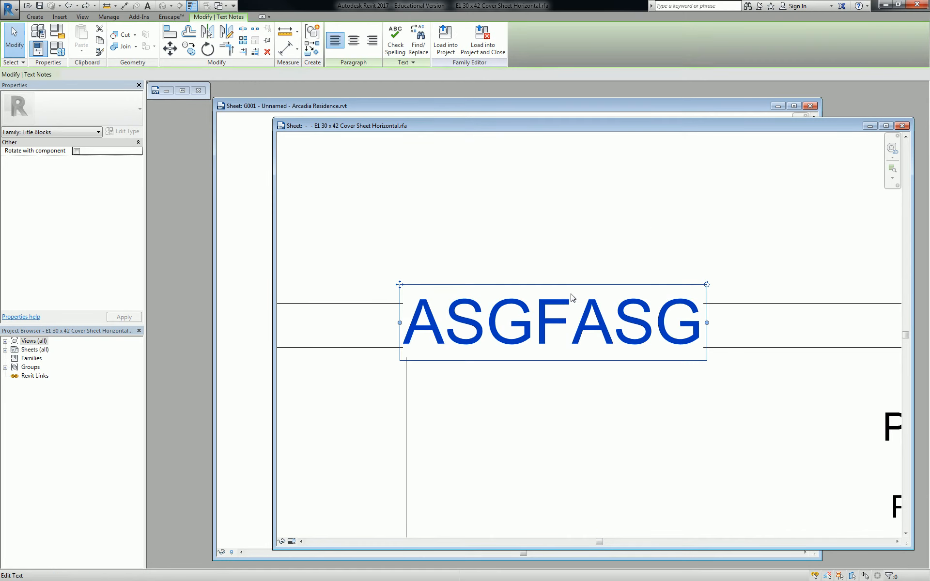
click(125, 131)
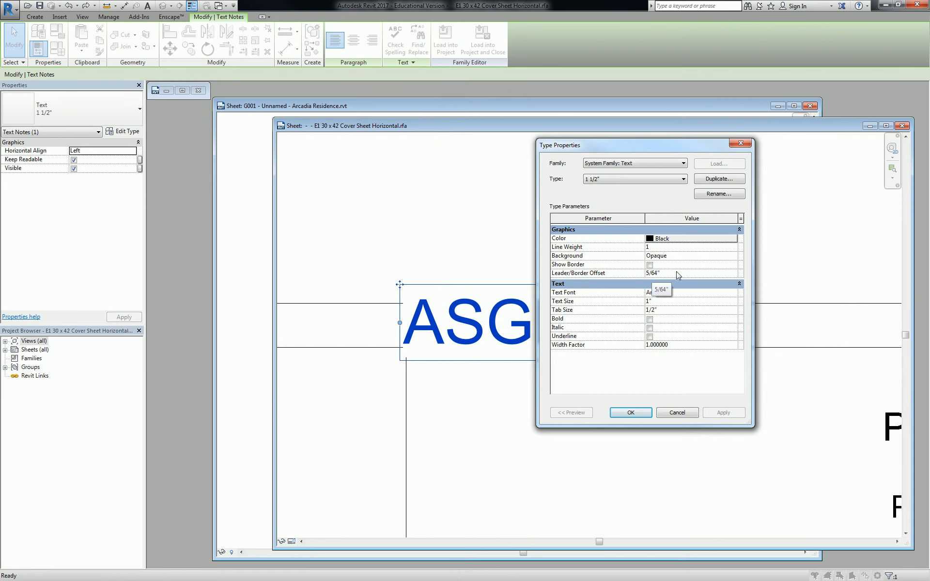
click(650, 265)
click(628, 413)
click(698, 270)
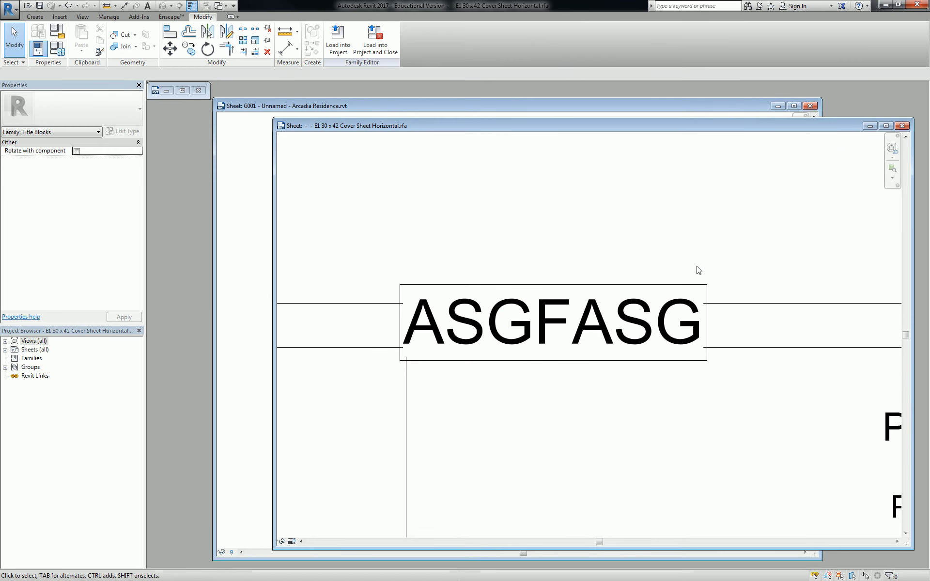
Move the ASGFASG text note up into the empty area clear of both horizontal border lines
click(706, 290)
drag(390, 286, 396, 207)
click(353, 180)
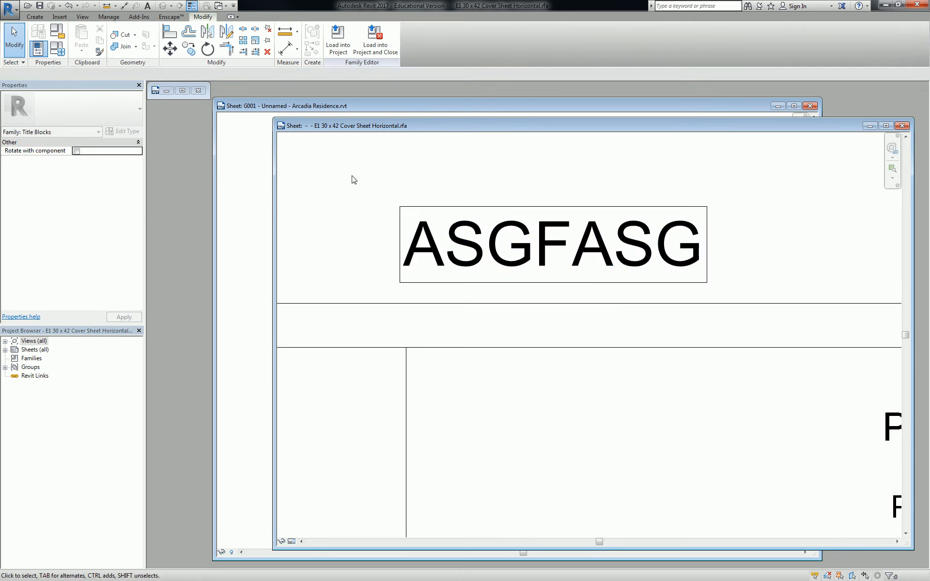
click(409, 232)
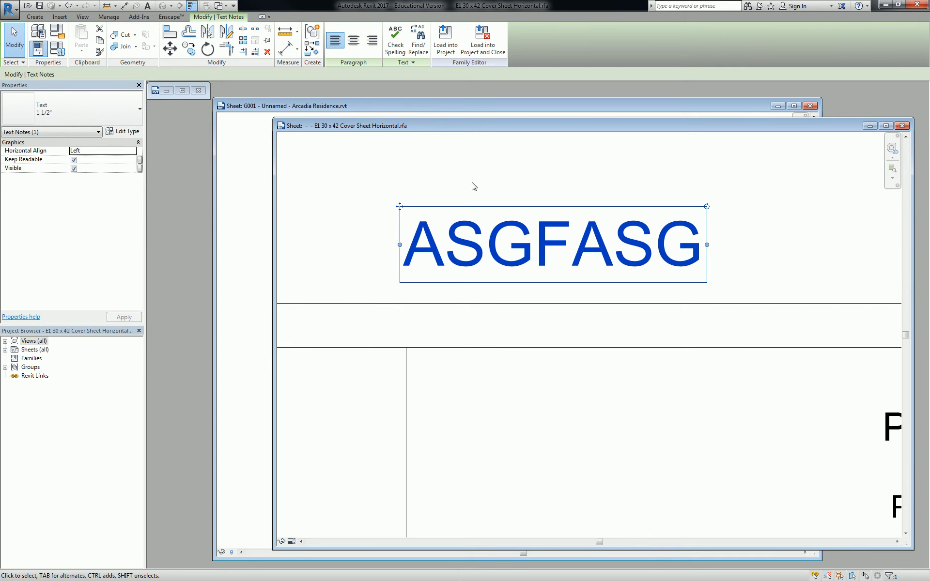
click(418, 170)
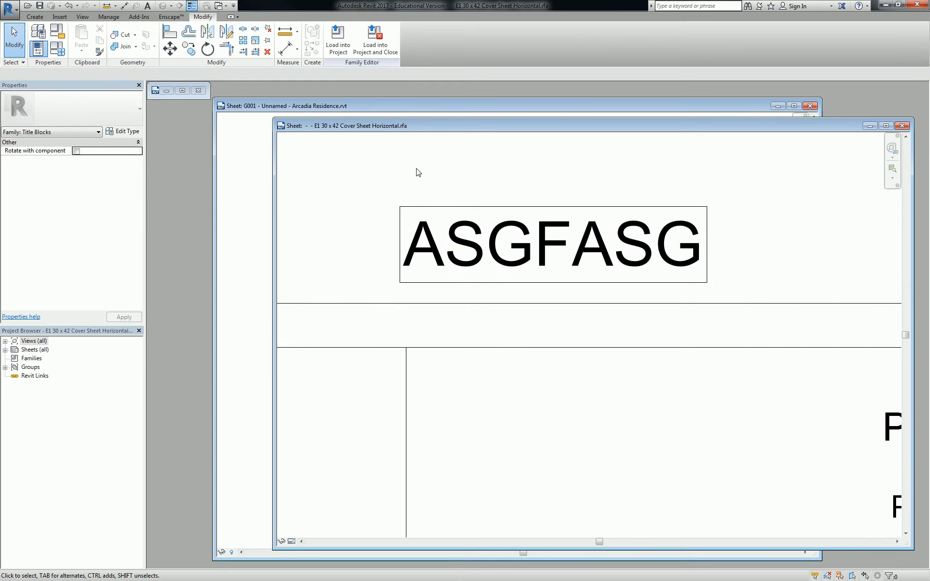
Turn off the border and enable Underline in the type properties of the 1 1/2" text type
click(504, 228)
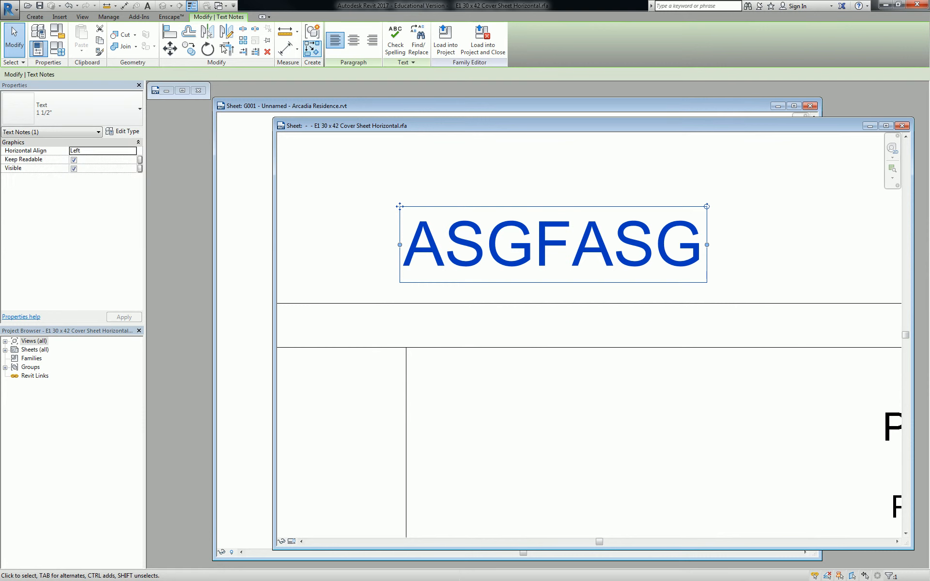
click(129, 133)
click(650, 265)
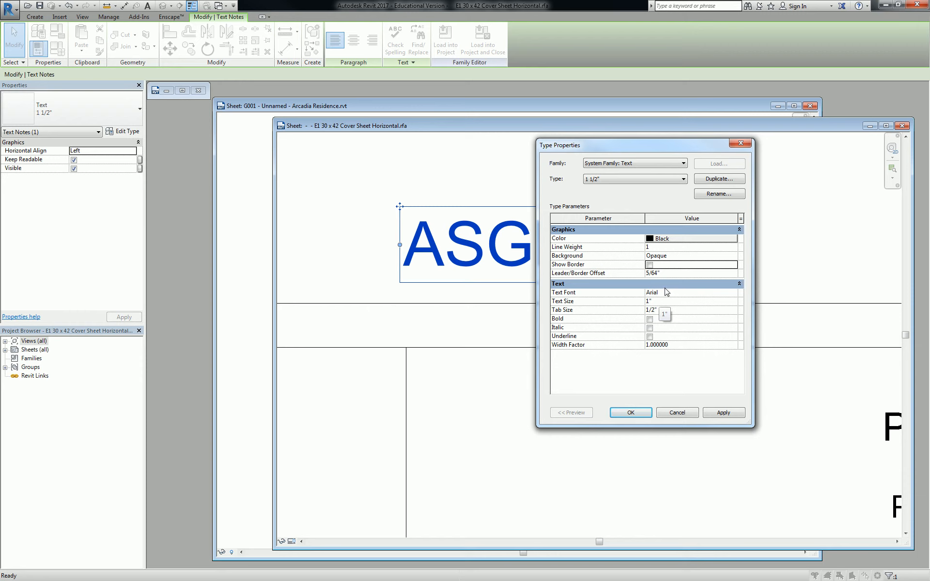
click(675, 345)
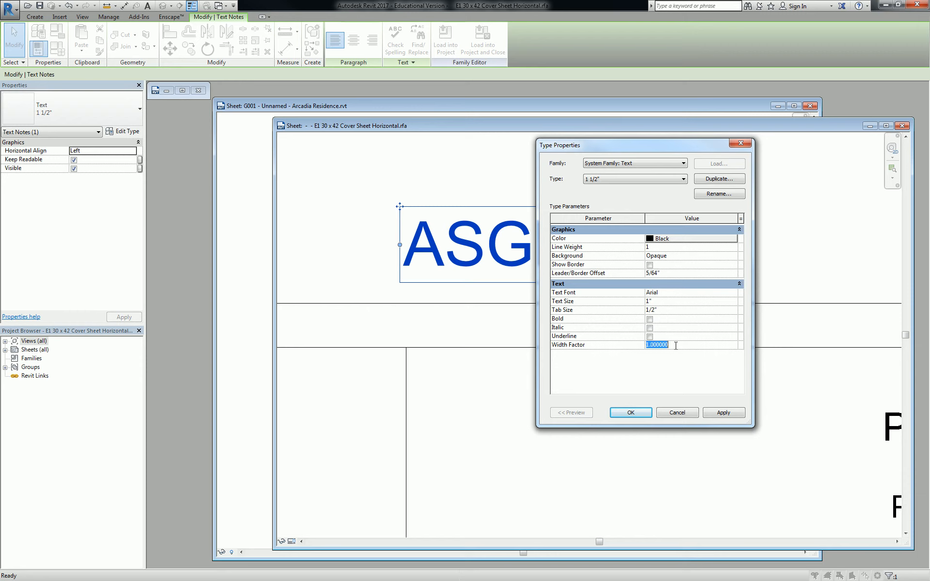
click(649, 336)
click(630, 412)
key(Escape)
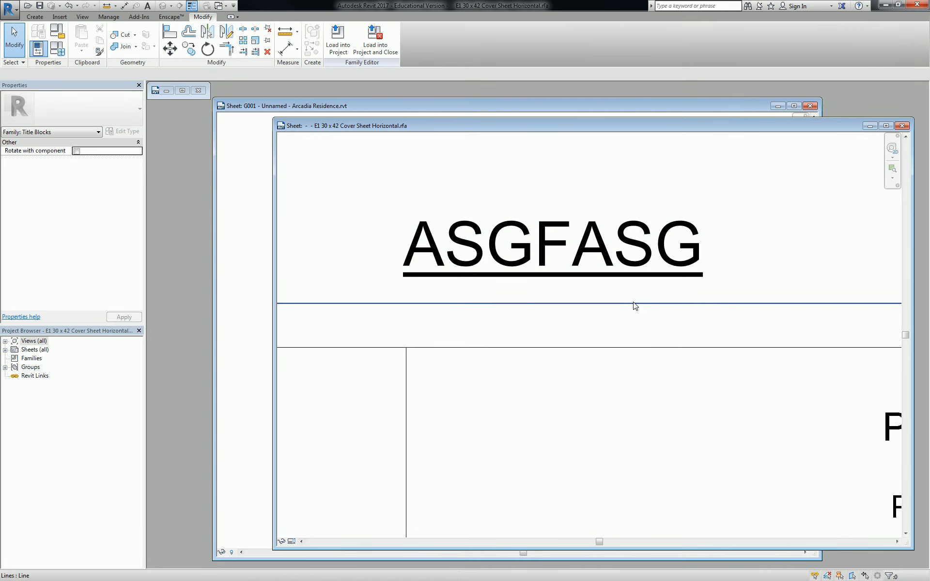
Edit the ASGFASG note and remove the underline from all of its text
double_click(569, 245)
drag(419, 243, 766, 262)
click(134, 40)
click(407, 143)
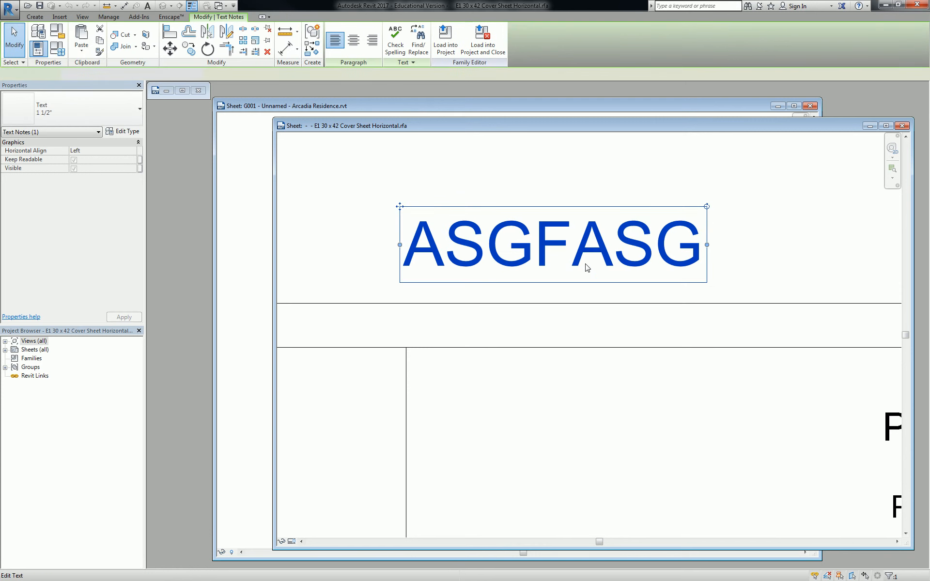
Copy the ASGFASG text note above the original and move the copy up until the two notes are clear of each other
key(c)
key(o)
click(622, 213)
click(623, 168)
middle_drag(538, 173, 597, 223)
key(Escape)
click(504, 248)
drag(457, 213, 458, 168)
Toggle the character formatting of all the text inside the upper ASGFASG copy
click(485, 208)
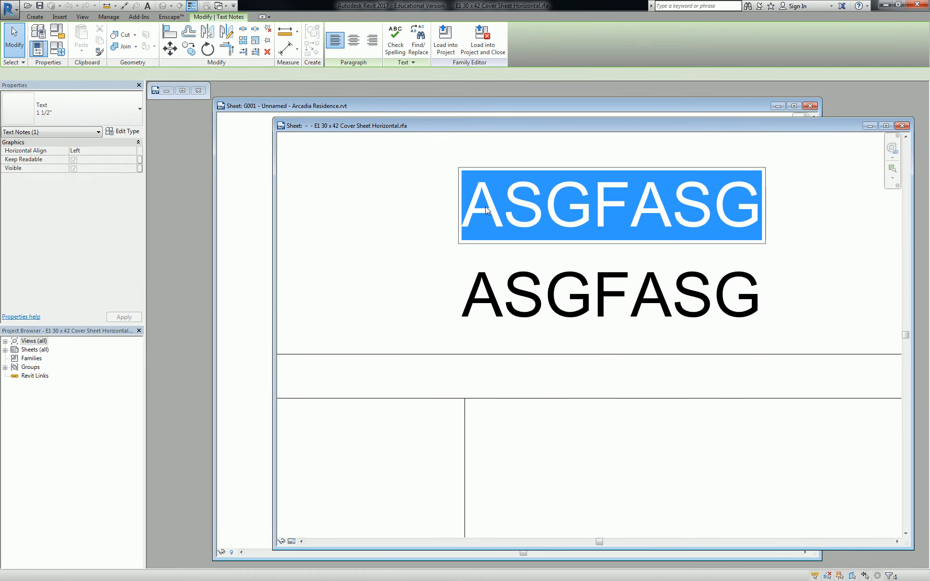
click(114, 40)
click(132, 40)
click(120, 44)
click(442, 249)
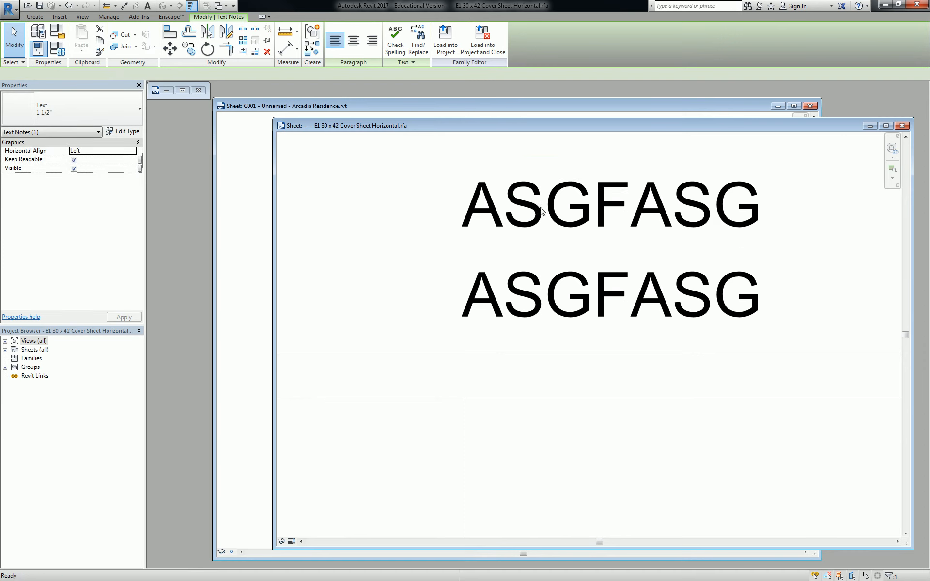
Undo the formatting, move and copy of the upper ASGFASG note, leaving only the original
key(ctrl+z)
key(ctrl+z)
key(ctrl+z)
Set the Width Factor of the ASGFASG note's 1 1/2" text type to .5
click(525, 234)
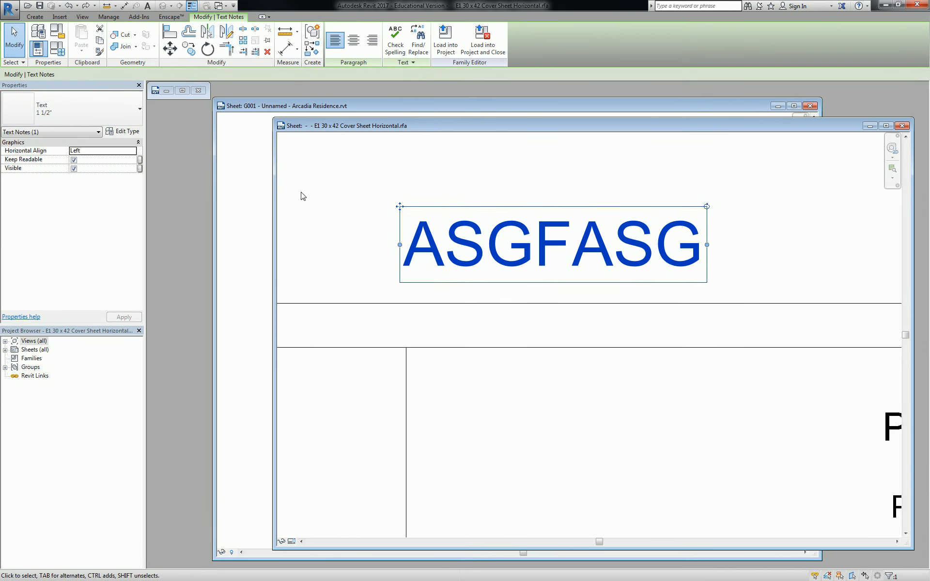
click(130, 134)
click(683, 345)
text(.5)
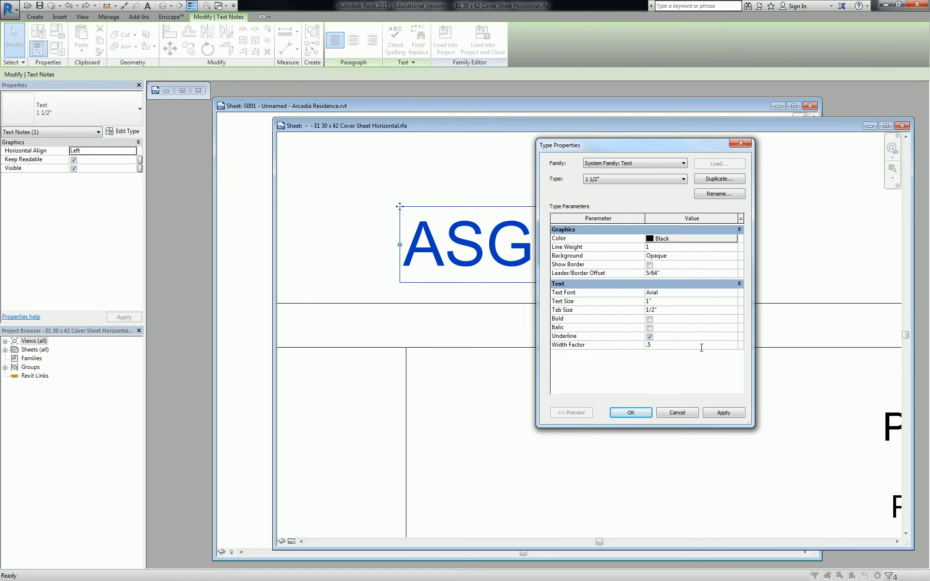
click(630, 413)
click(500, 154)
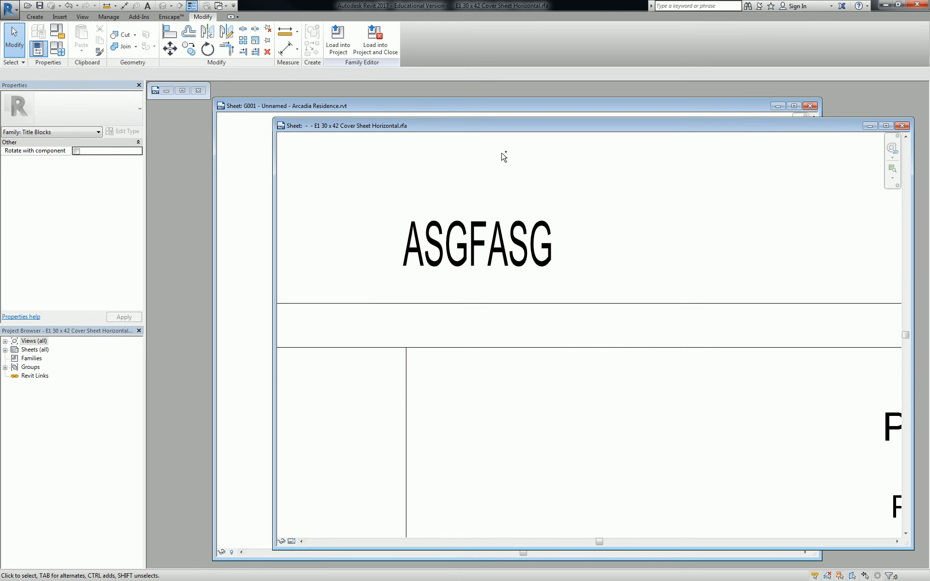
Undo the width factor change and delete the ASGFASG text note
key(ctrl+z)
click(549, 234)
scroll(548, 233, down, 2)
scroll(548, 234, down, 3)
key(Delete)
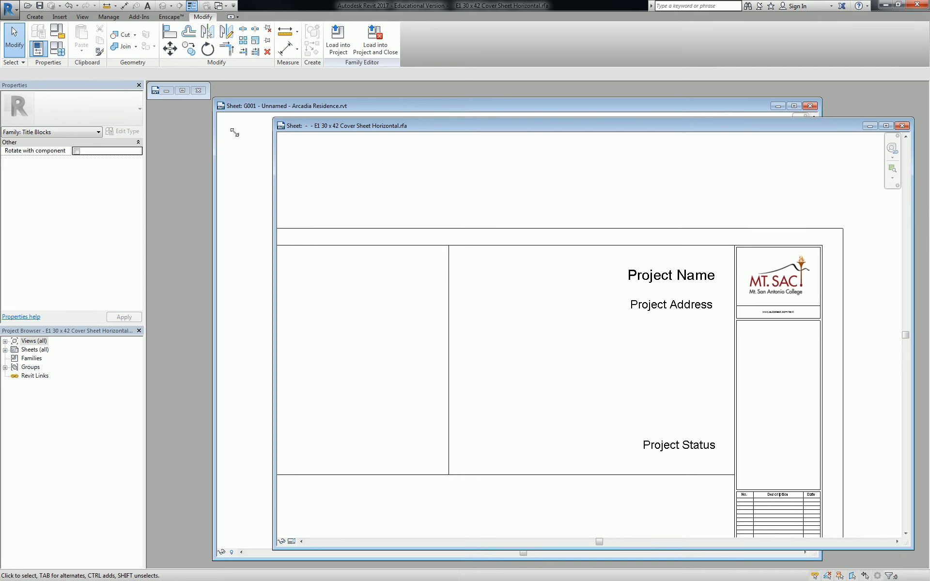
Start the Label tool and duplicate the 1/4" label type as 1"
click(35, 16)
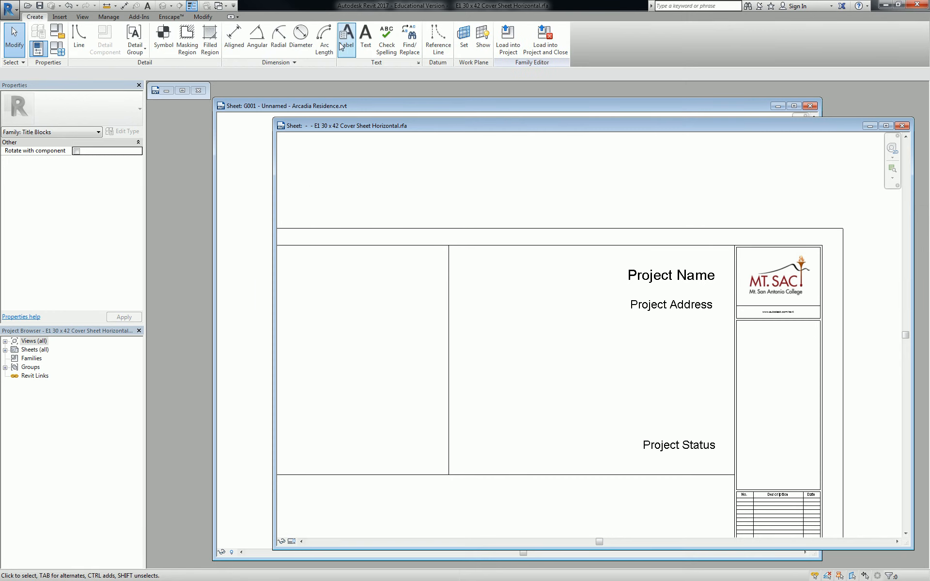
click(341, 46)
click(64, 102)
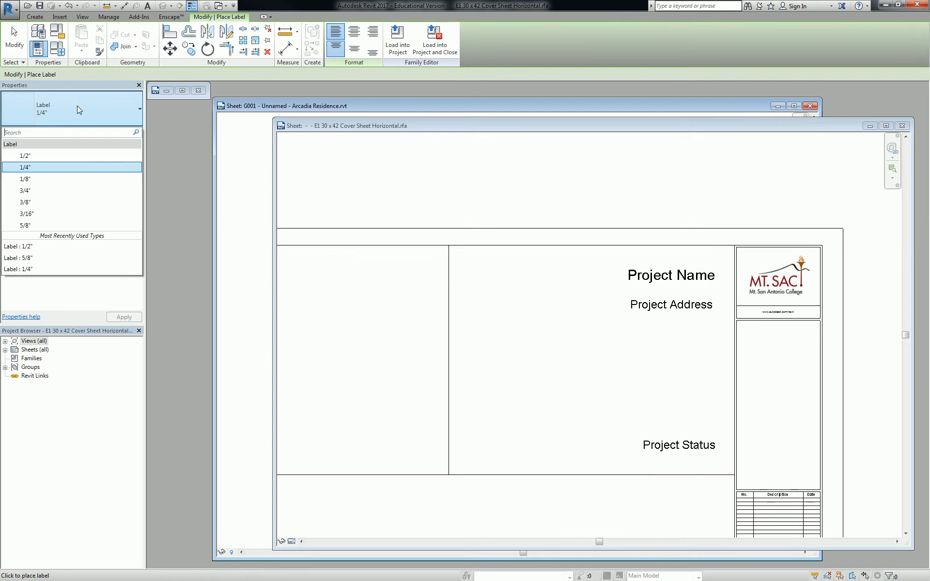
click(90, 110)
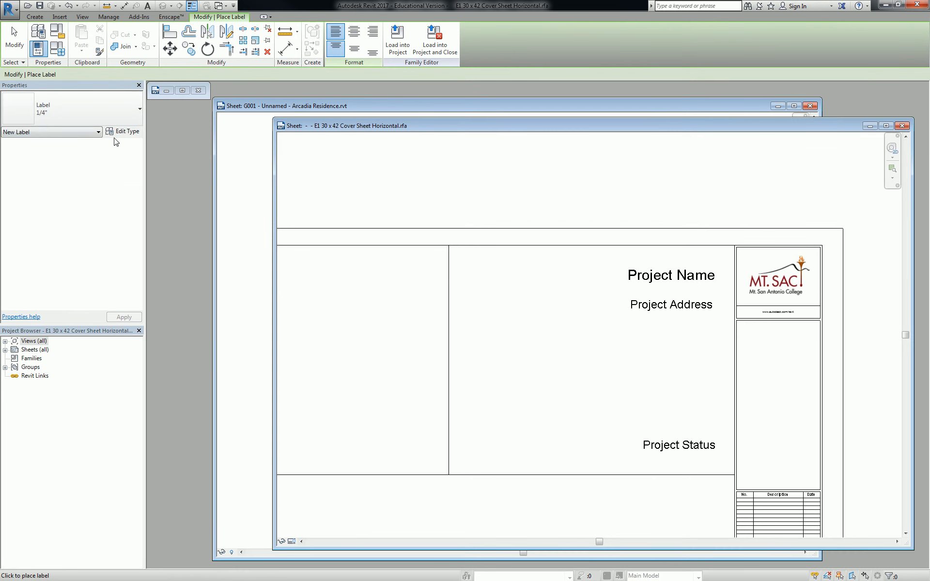
click(122, 131)
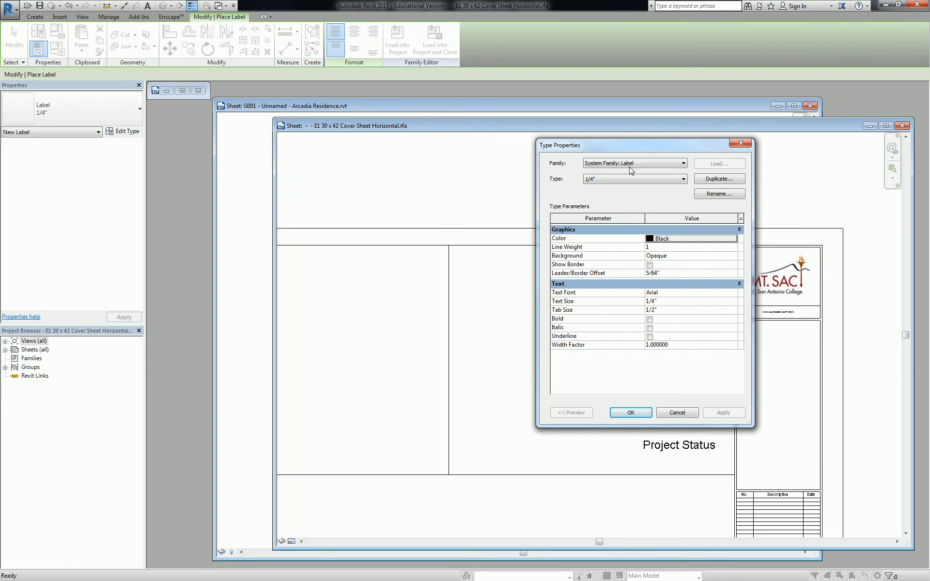
click(652, 161)
click(651, 162)
click(644, 179)
click(645, 180)
click(716, 180)
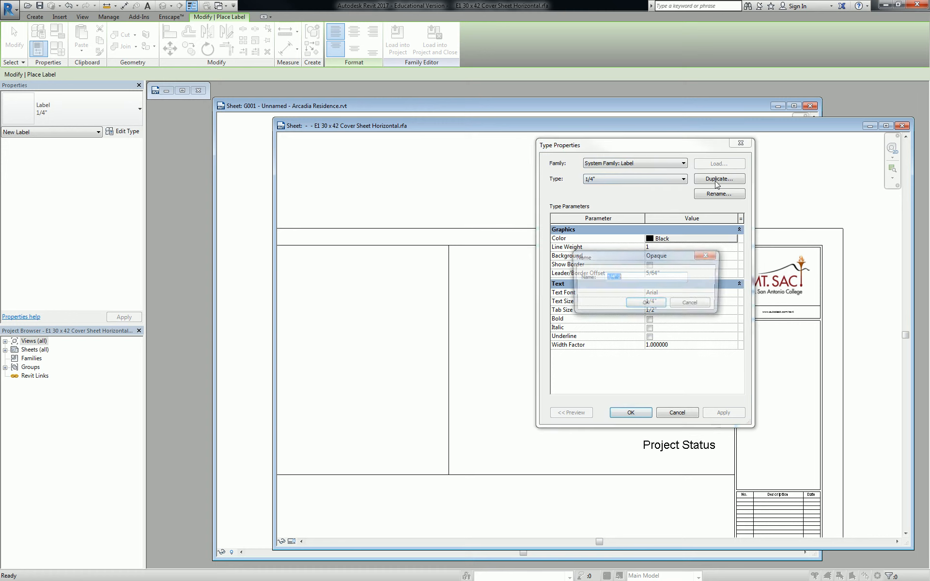
text(1)
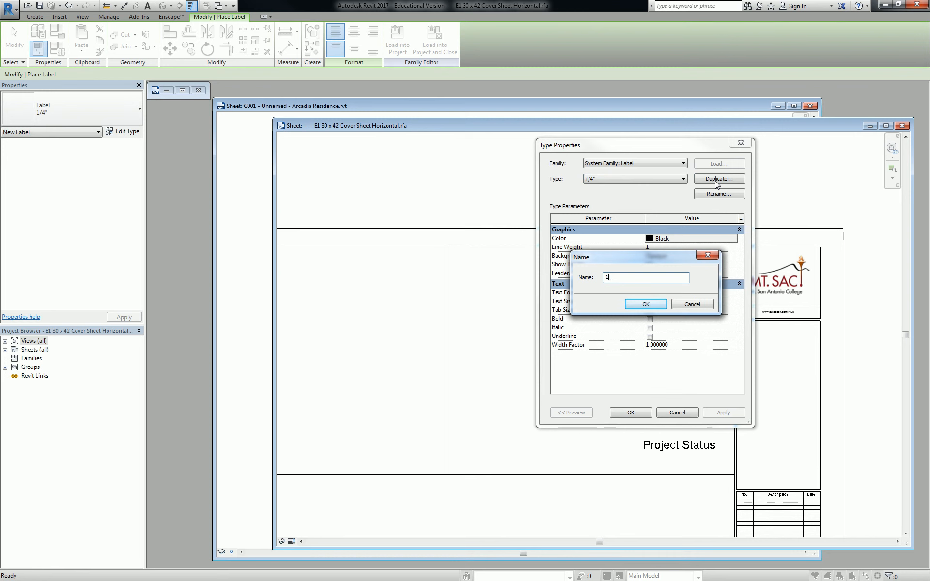
text(")
key(Return)
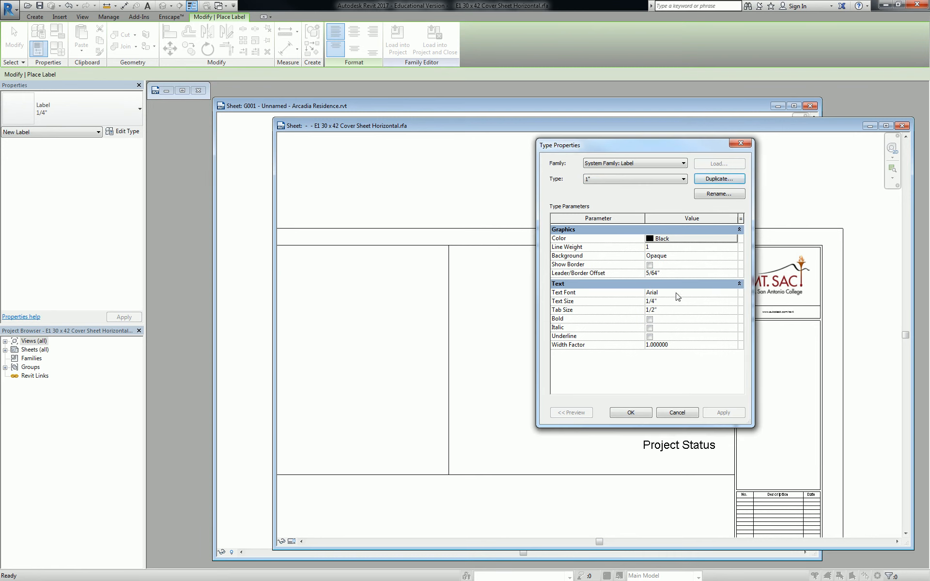
Set the Text Size of the 1" label type to 1" and accept the type properties
click(672, 304)
text(1")
click(631, 413)
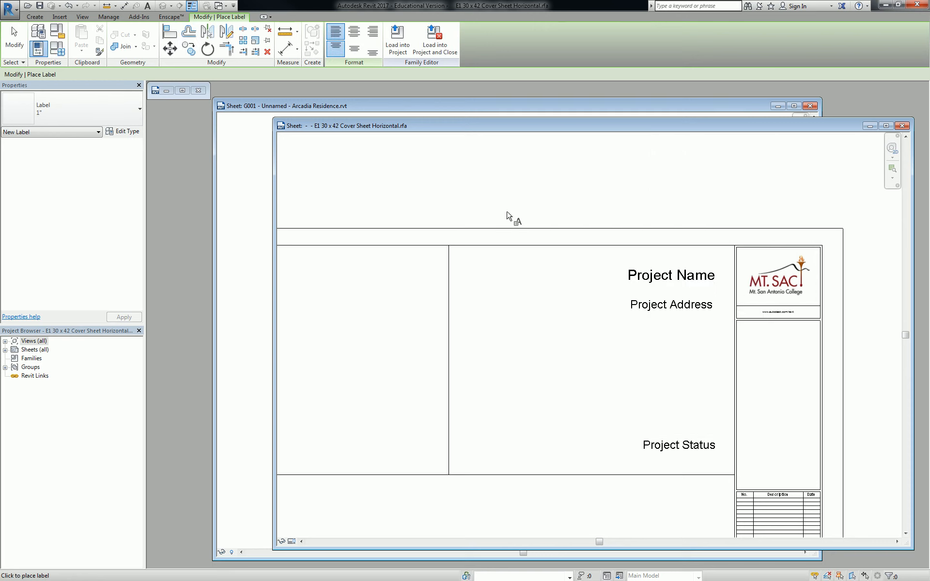
Place a 1" label with the Author parameter in the empty area above the title block border
click(510, 218)
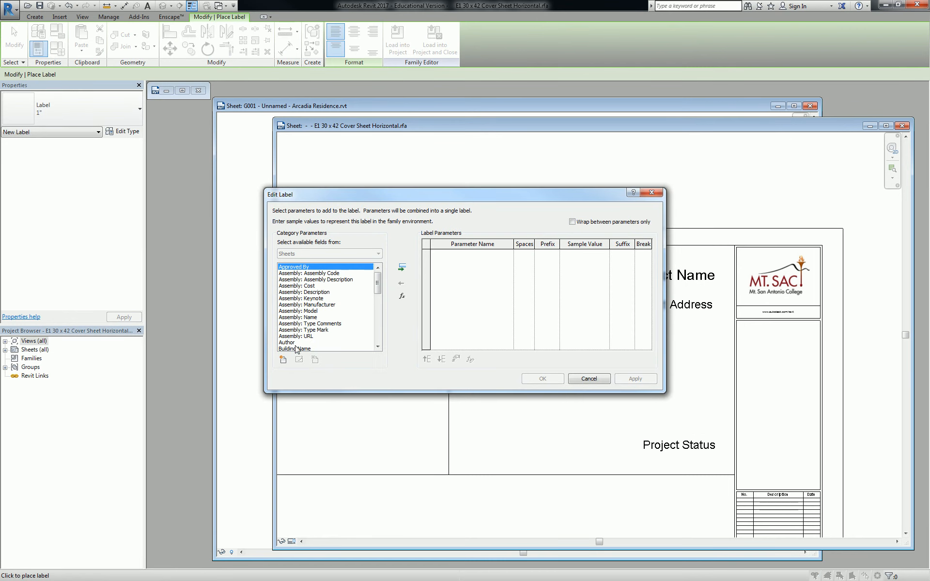
click(295, 343)
click(401, 268)
click(543, 379)
scroll(487, 192, up, 2)
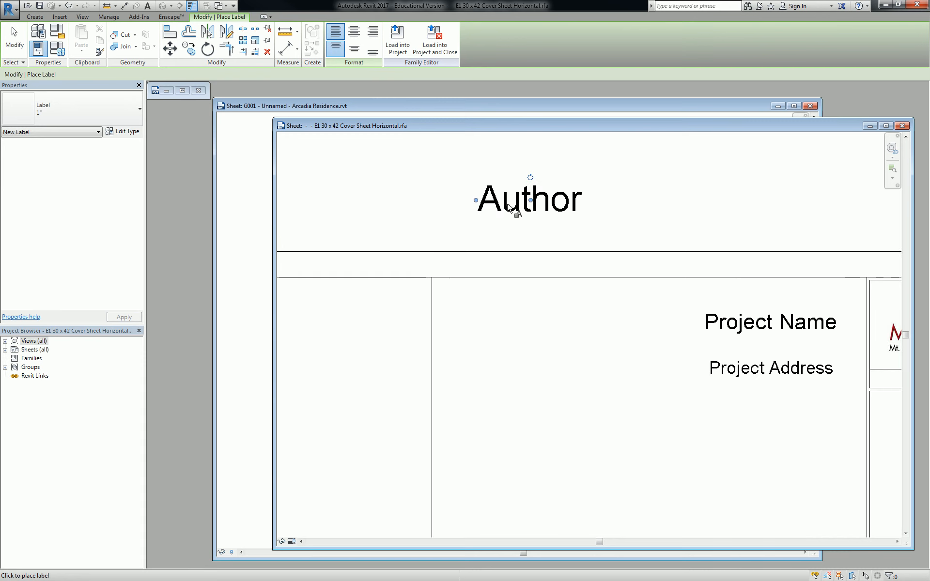
key(Escape)
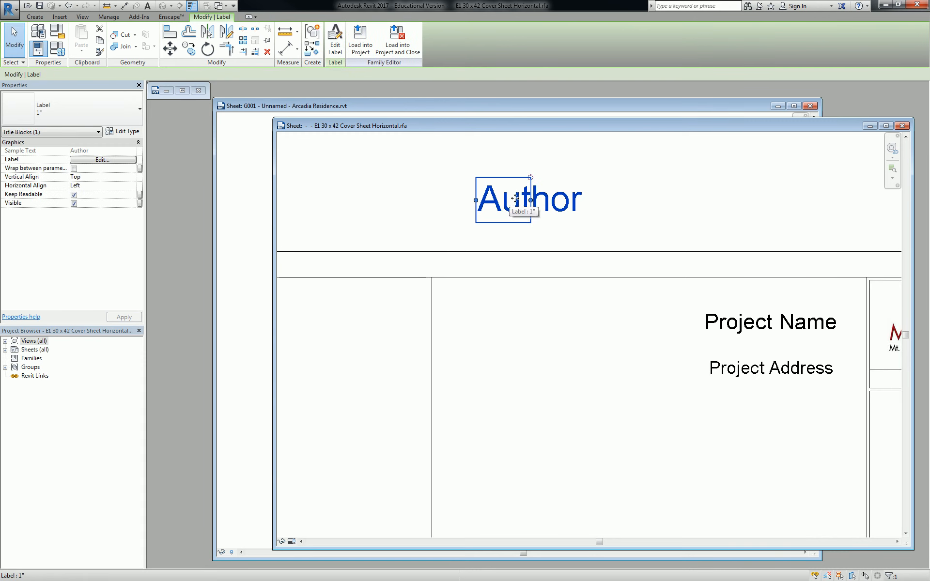
Widen the Author label's box to the right so it extends well past the end of its text
drag(530, 200, 693, 200)
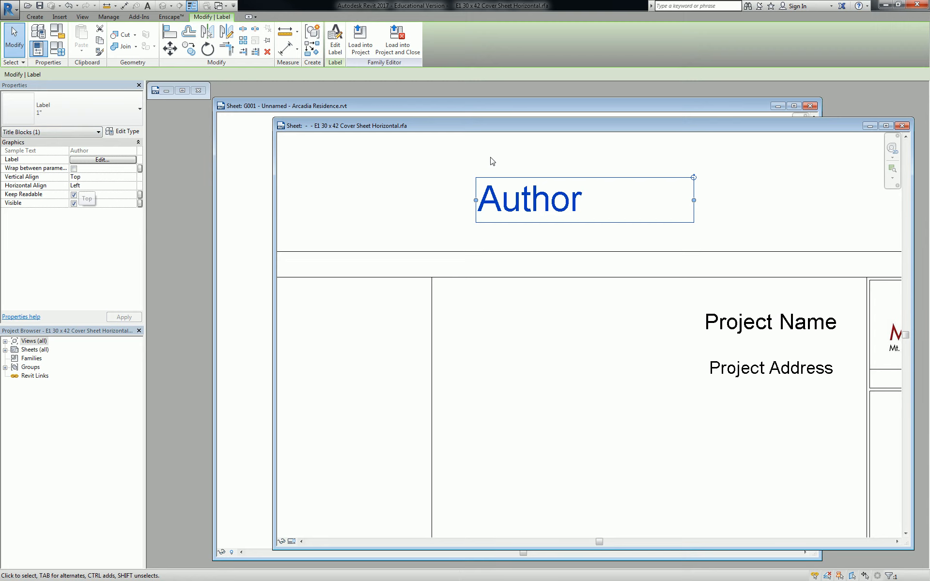
middle_drag(457, 138, 359, 146)
click(356, 140)
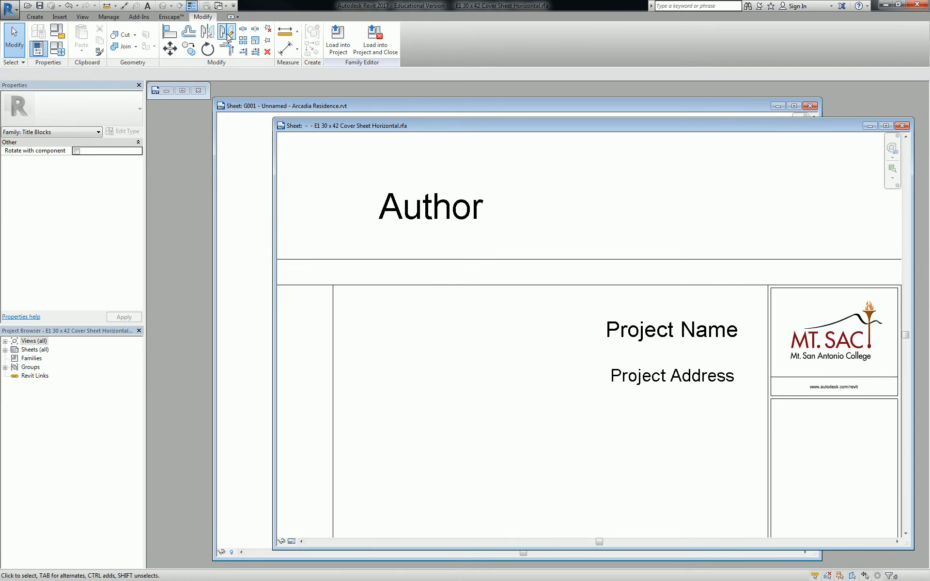
Place a 1/4" text note reading "SXDGSDGS" to the right of the Author label, above the border
click(35, 17)
click(365, 39)
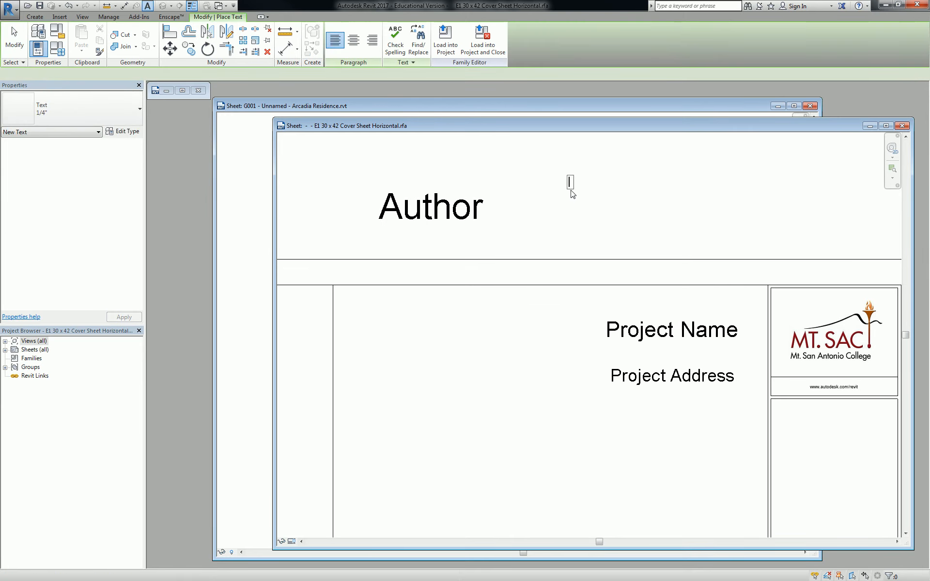
click(567, 180)
text(SXDGSDGS)
click(562, 173)
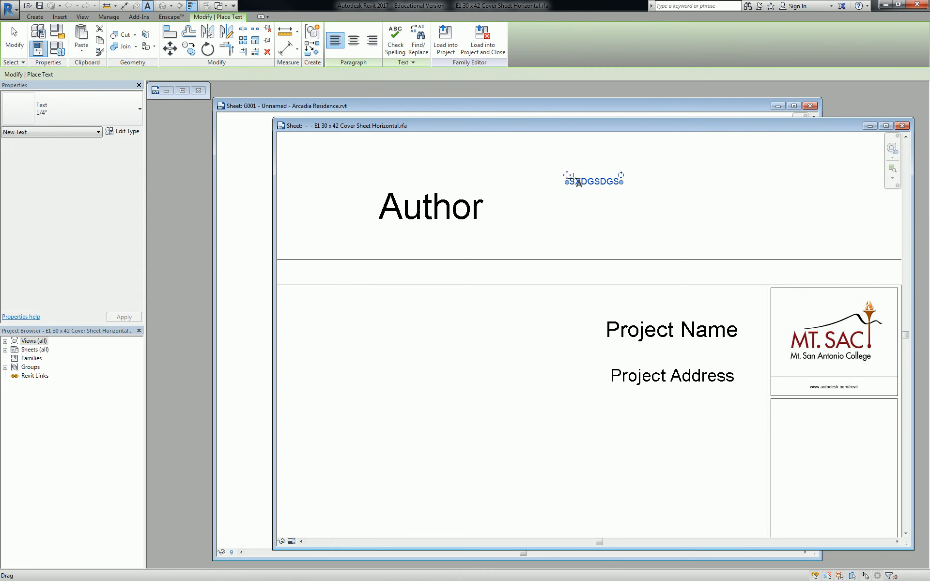
Finish the SXDGSDGS text note, center its alignment and widen its box well past the text
key(Escape)
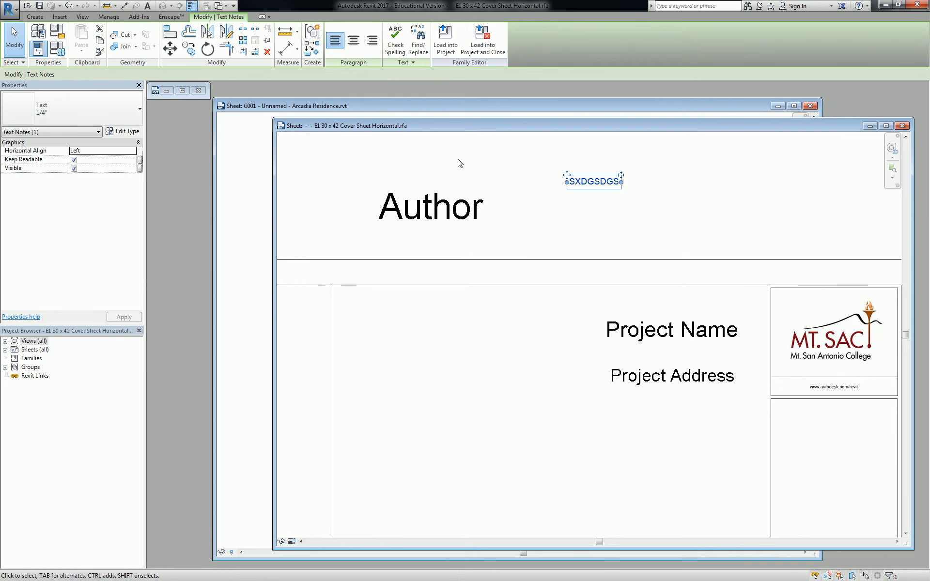
click(346, 43)
drag(621, 183, 664, 184)
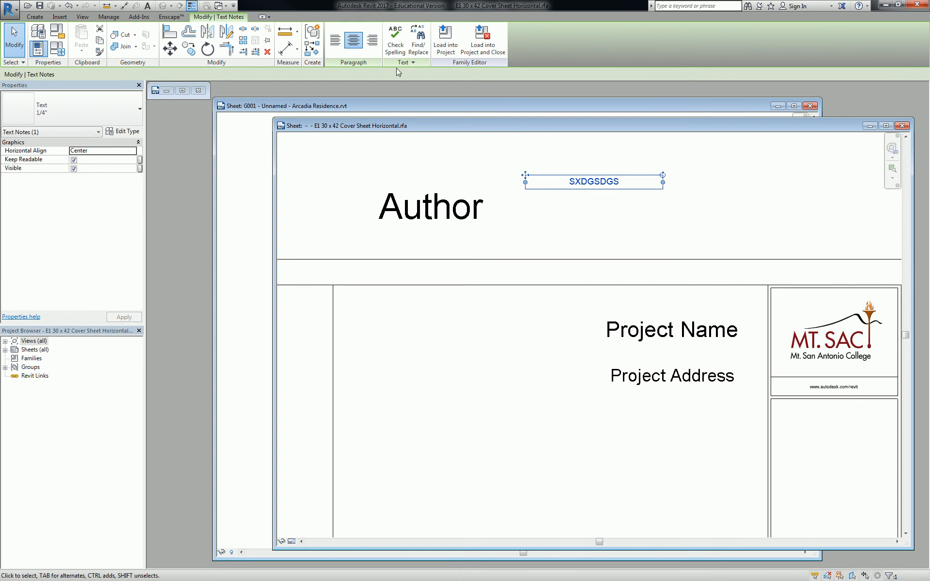
Cycle the SXDGSDGS text note's paragraph alignment through left, right and center, ending with left
click(335, 40)
click(371, 41)
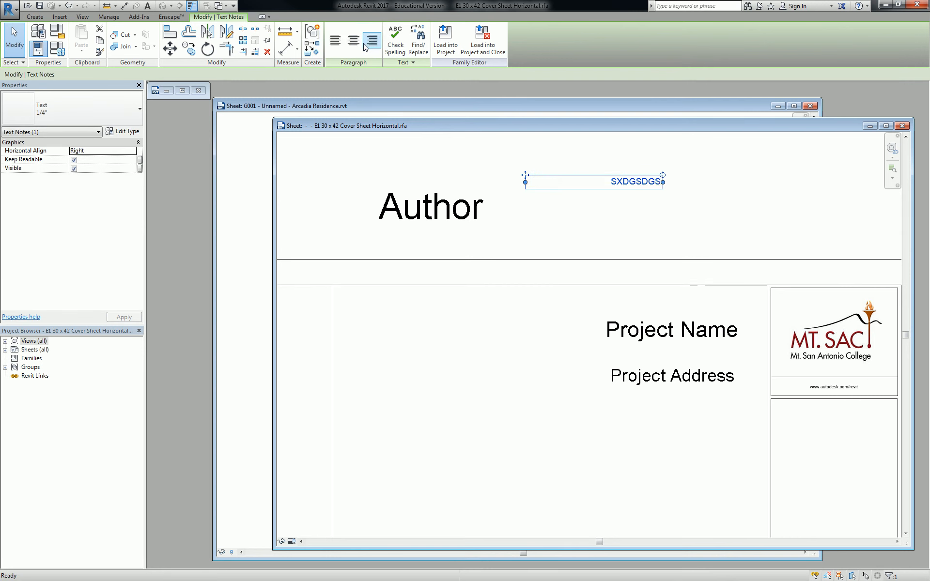
click(353, 40)
click(335, 42)
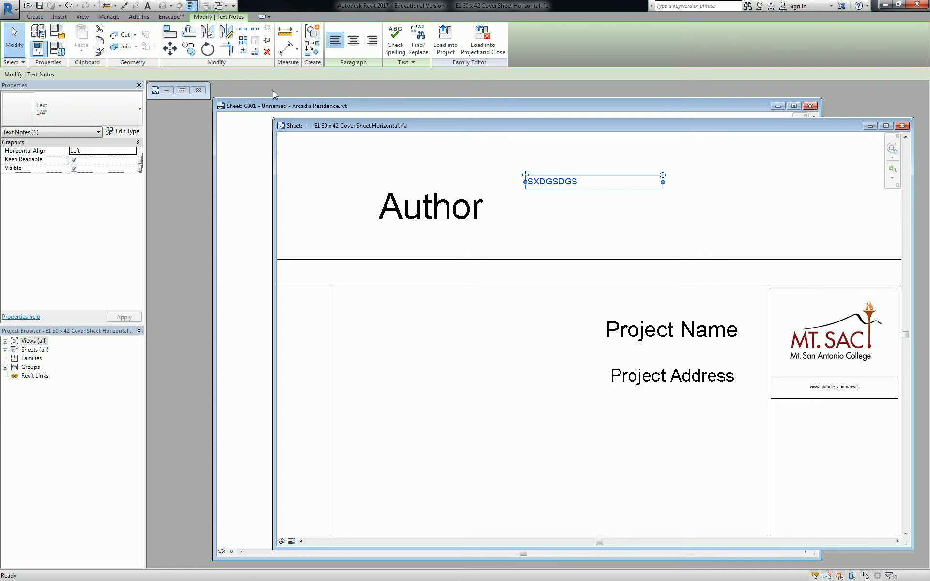
Examine the text note's Horizontal Align options, 1/4" type properties and text editing tools without changing them
click(123, 151)
click(132, 152)
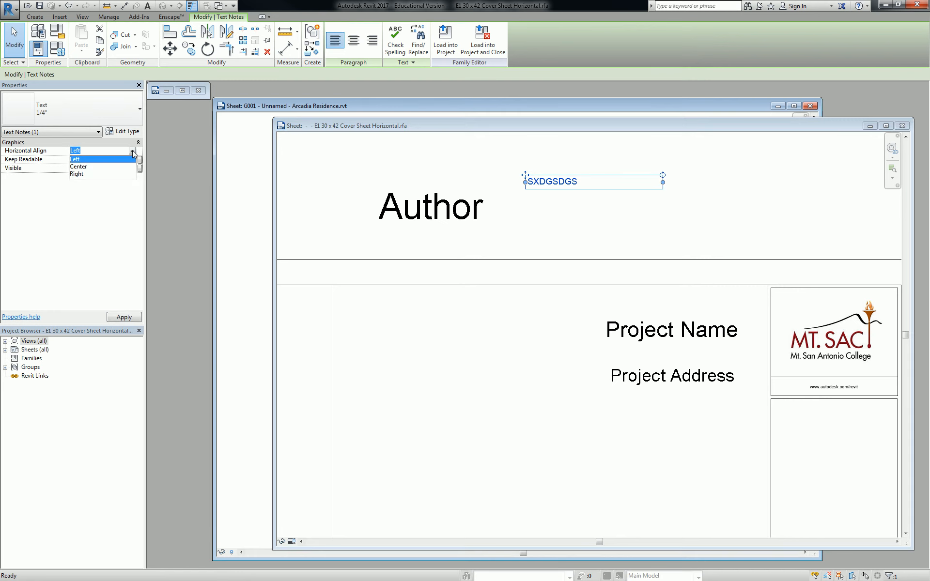
click(132, 152)
click(129, 132)
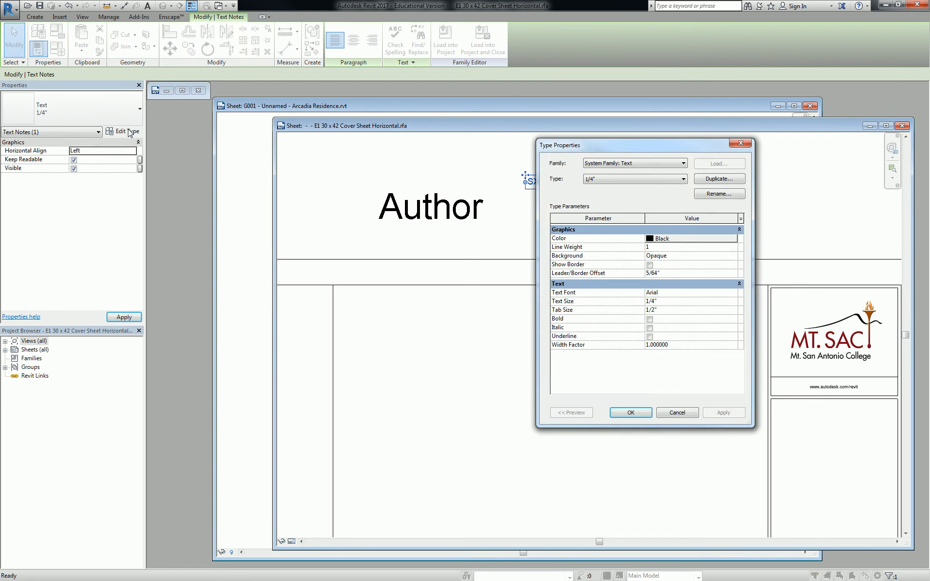
click(740, 143)
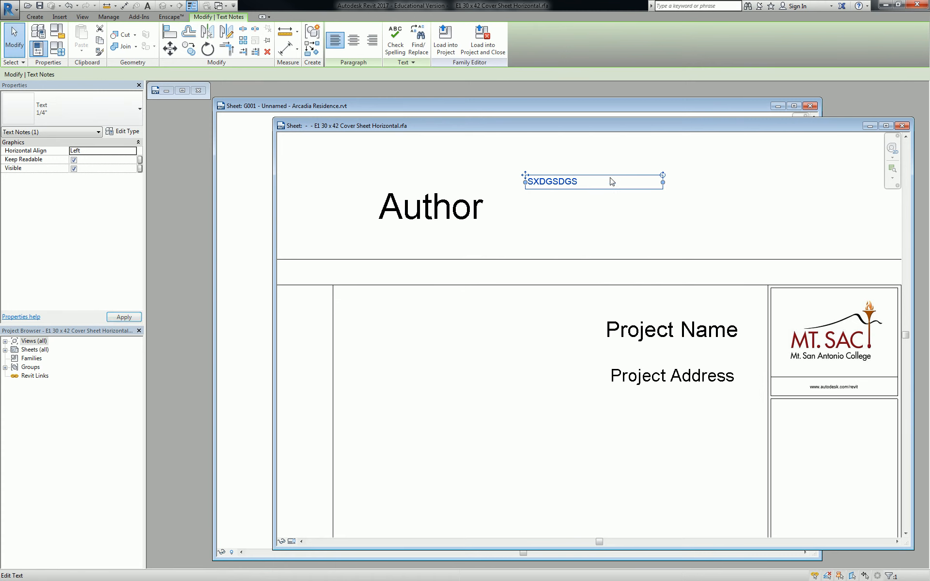
double_click(579, 184)
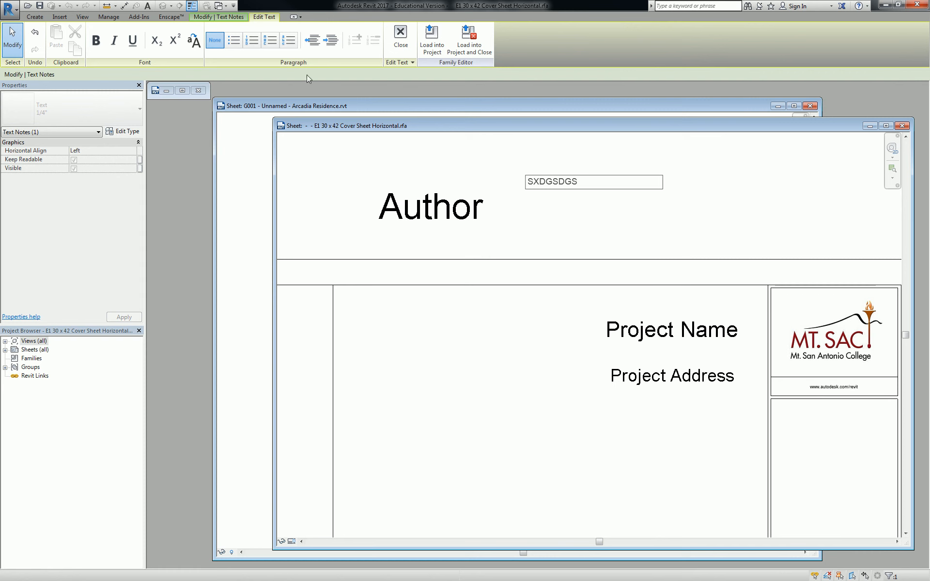
click(517, 149)
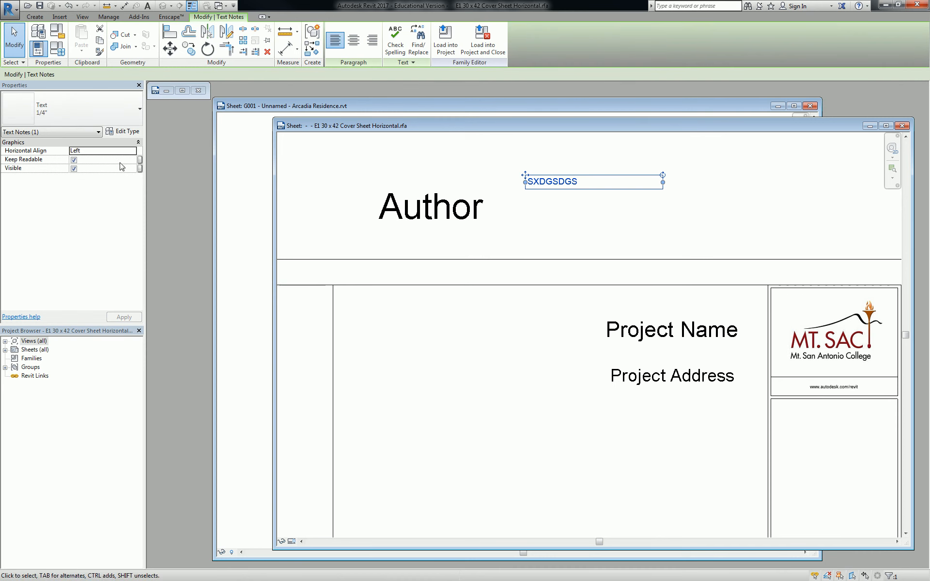
Compare the Author label's properties with the text note's, and move the note right and slightly up, clear of the label's box
click(381, 188)
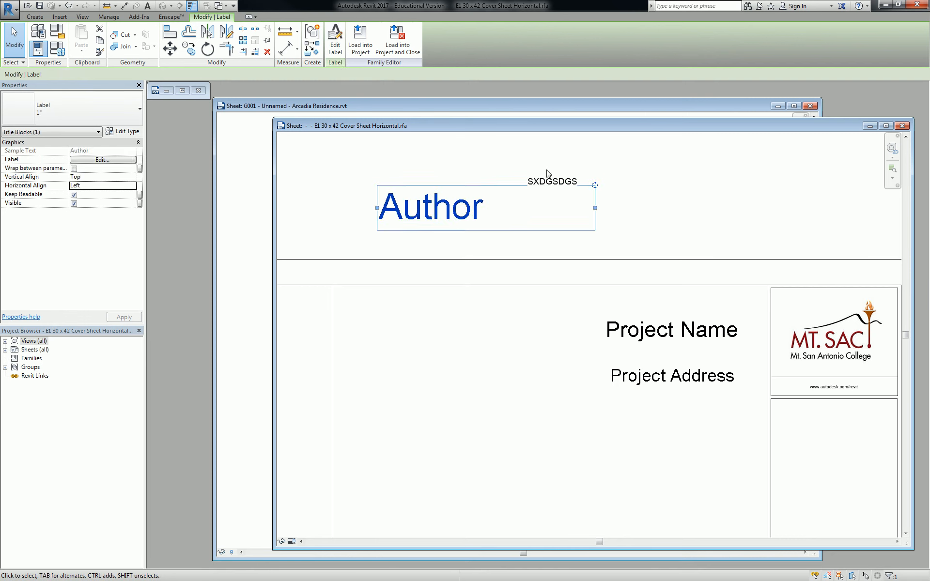
click(536, 170)
click(537, 175)
drag(525, 174, 584, 168)
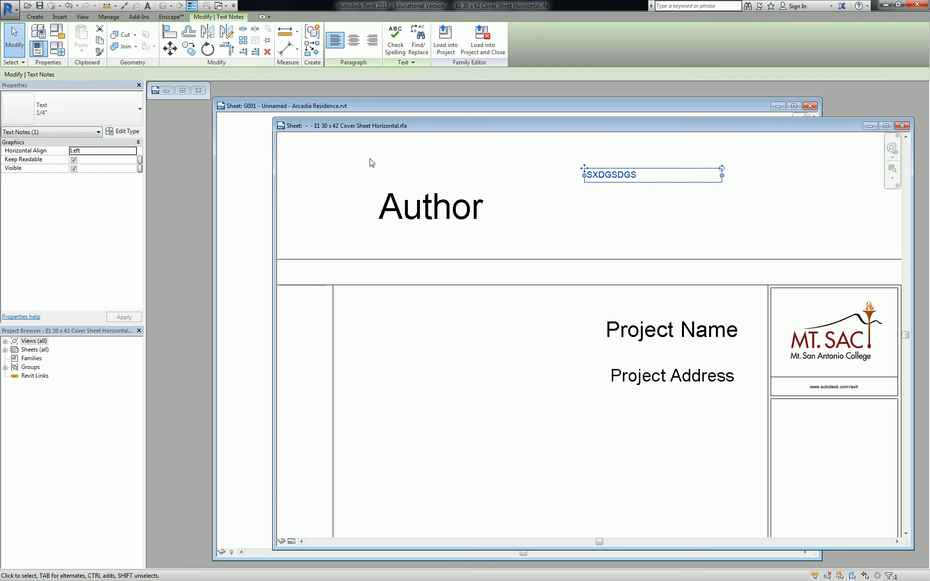
Turn off Keep Readable for the Author label and rotate the label counterclockwise to a steep angle
click(377, 203)
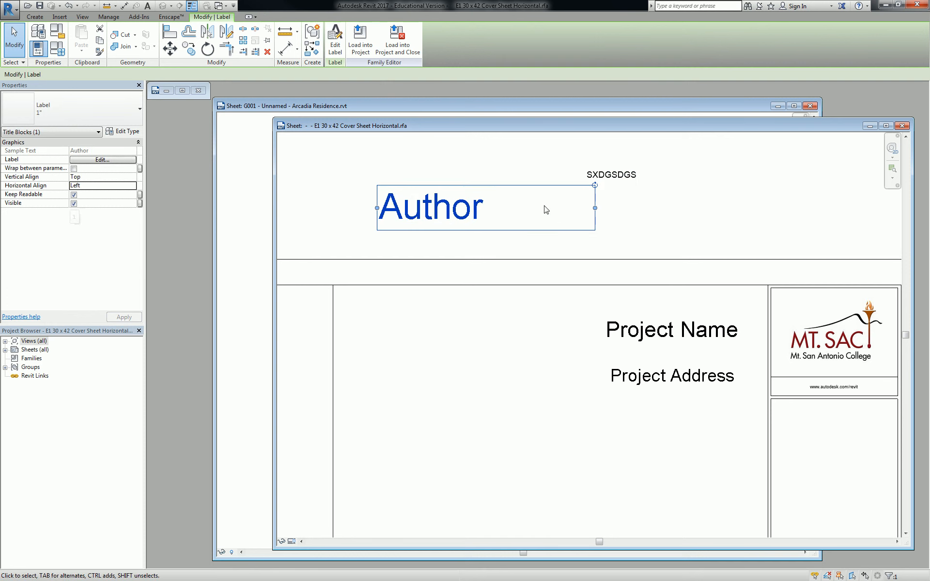
click(73, 195)
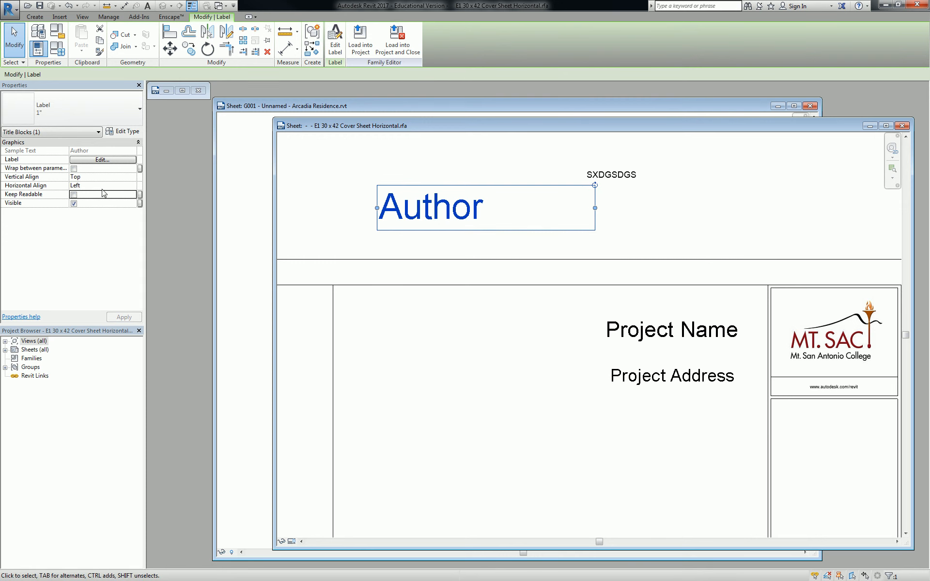
drag(595, 188, 600, 257)
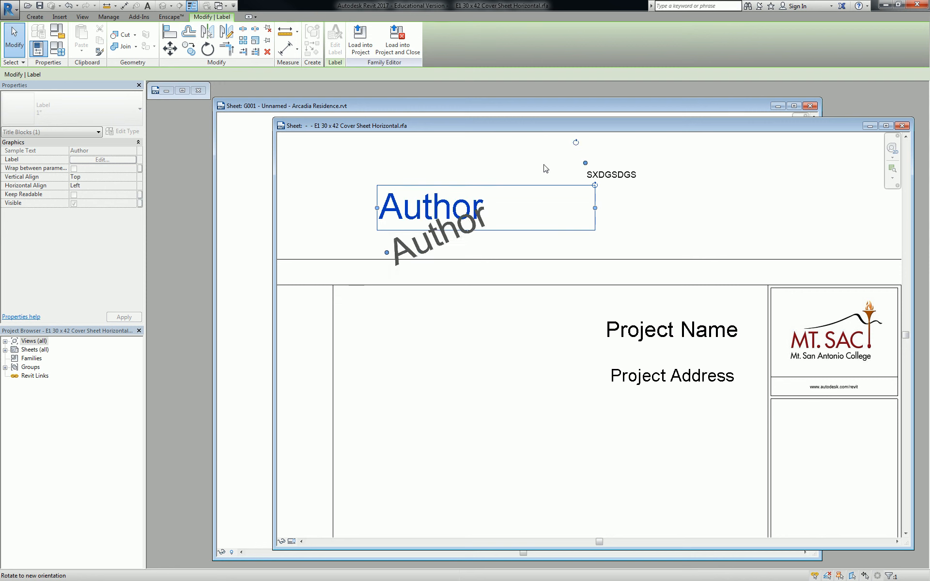
click(504, 164)
Turn Keep Readable on for the Author label and test it by rotating the label steeply downward, back to level and nearly upside down
click(74, 194)
middle_drag(436, 170, 435, 224)
drag(518, 158, 537, 345)
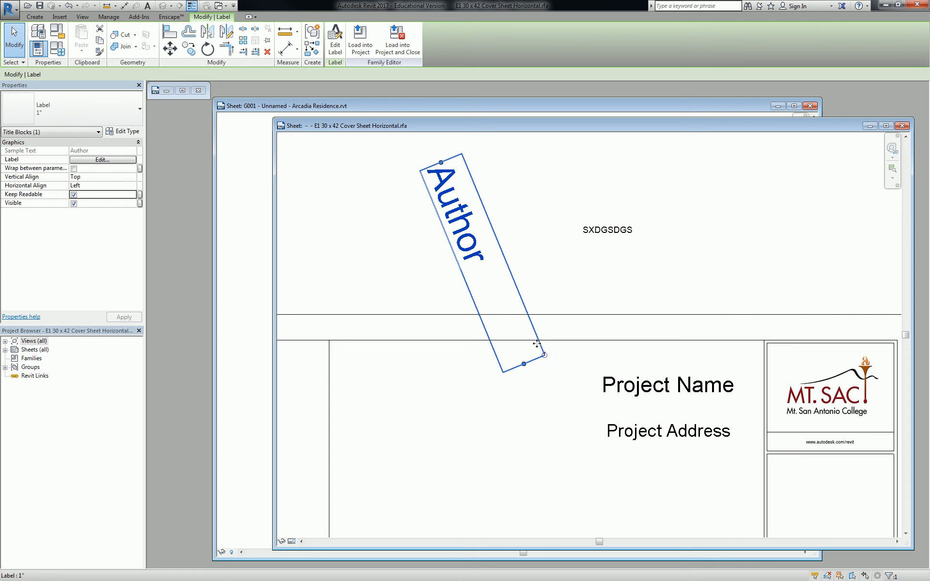
drag(544, 355, 615, 249)
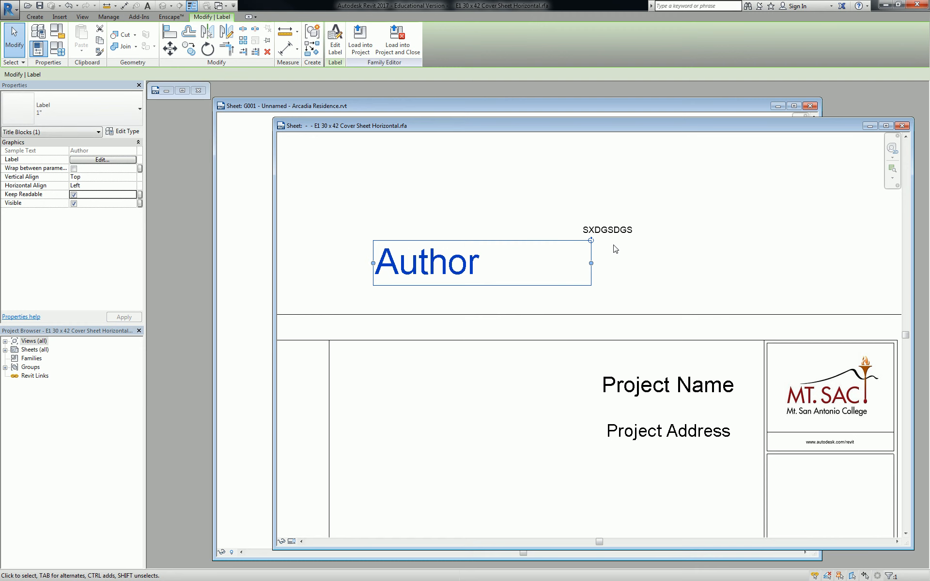
drag(593, 243, 368, 262)
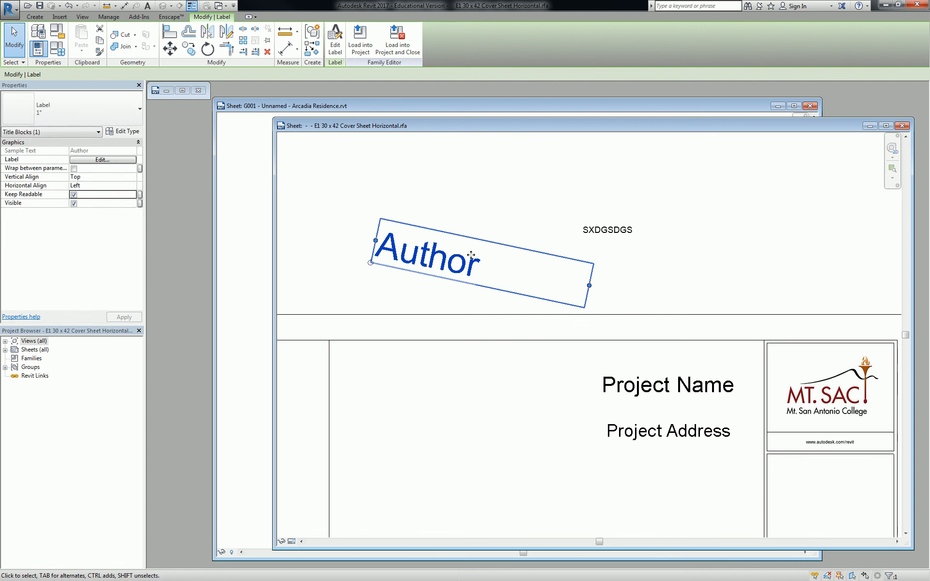
Delete the Author label and the SXDGSDGS text note, and undo both deletions
key(Delete)
click(616, 231)
key(Delete)
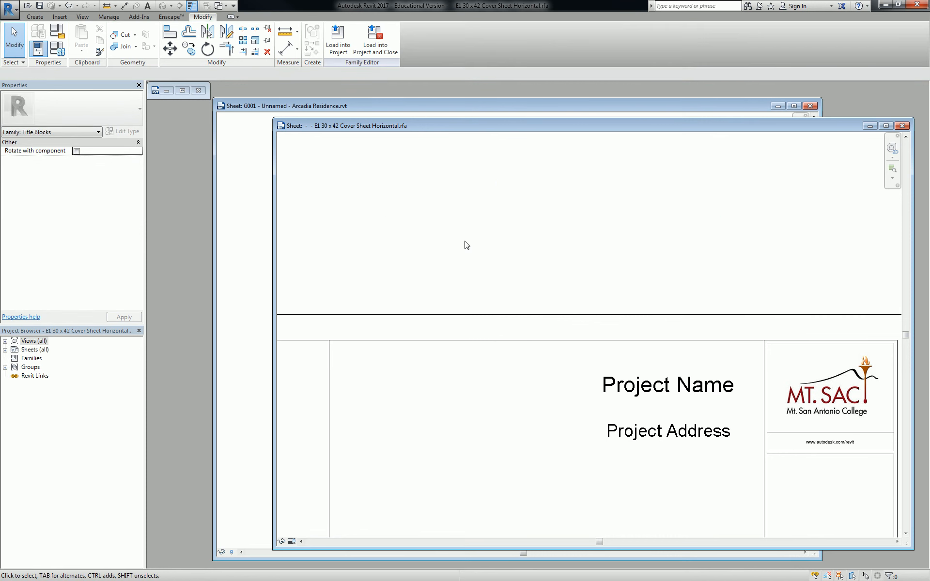
key(ctrl+z)
key(ctrl+z)
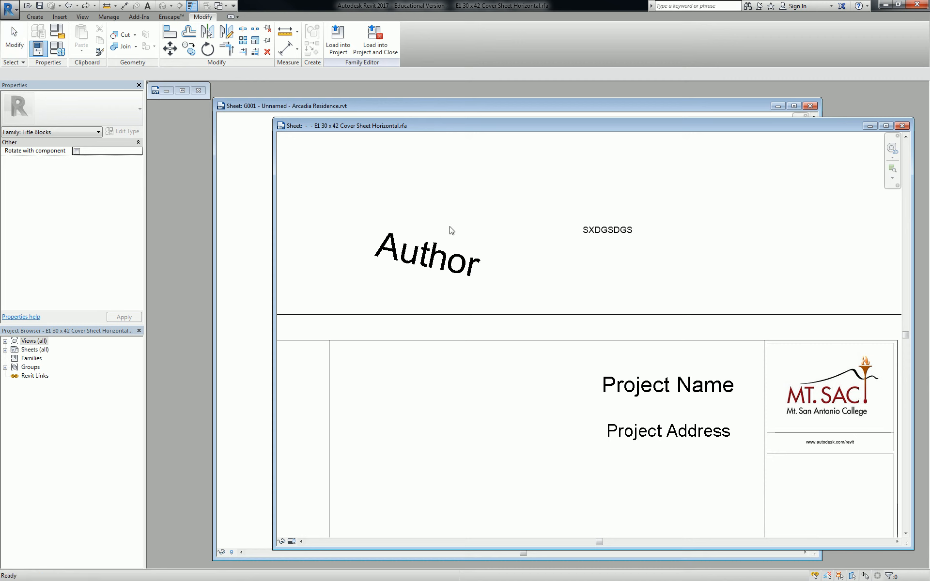
Toggle the Author label's Visible property off and on, and inspect which family parameters can be associated with it
click(424, 255)
click(73, 203)
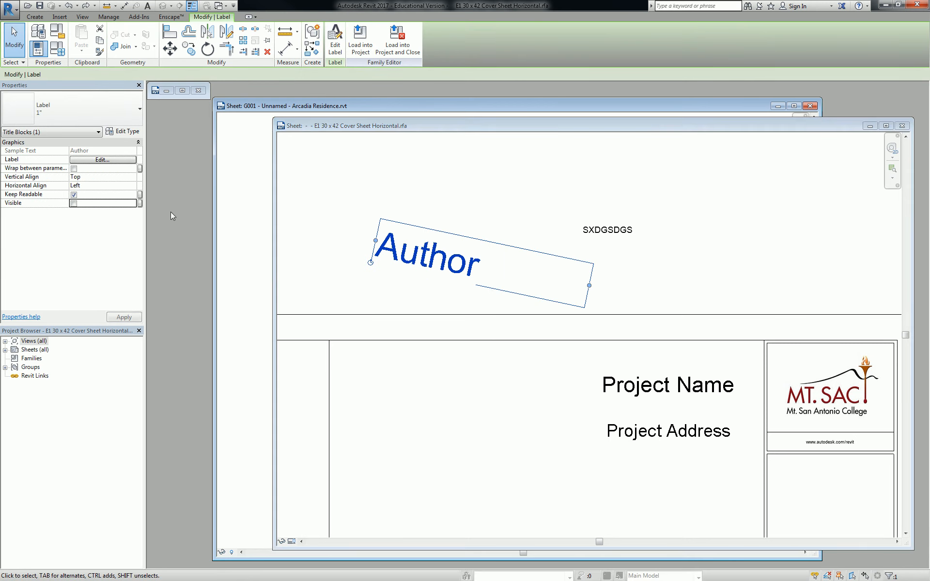
click(373, 188)
click(406, 248)
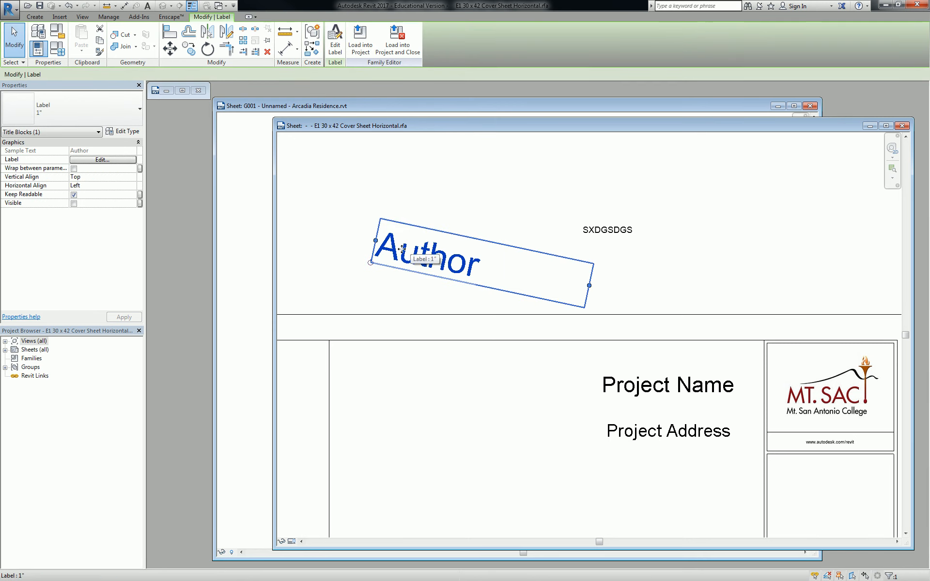
click(74, 204)
click(140, 203)
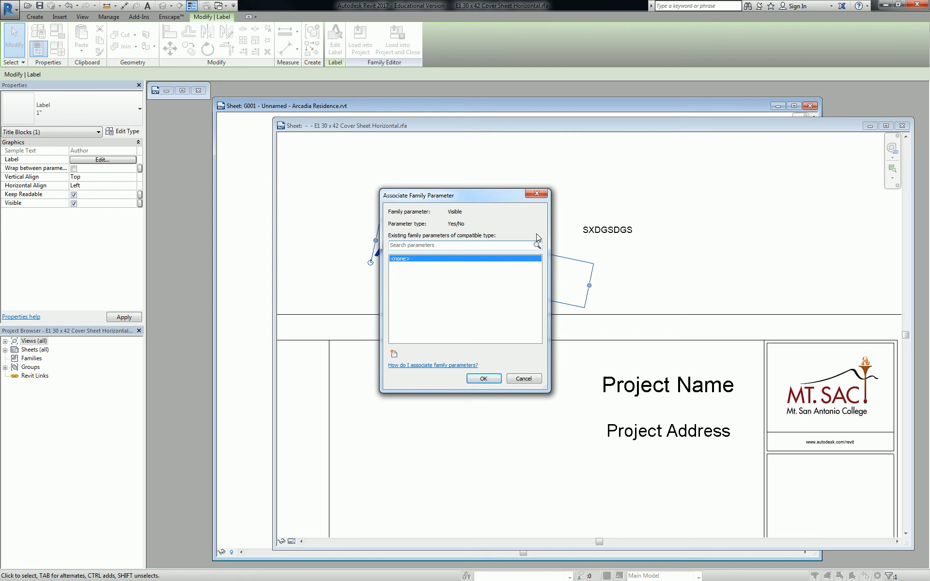
click(545, 190)
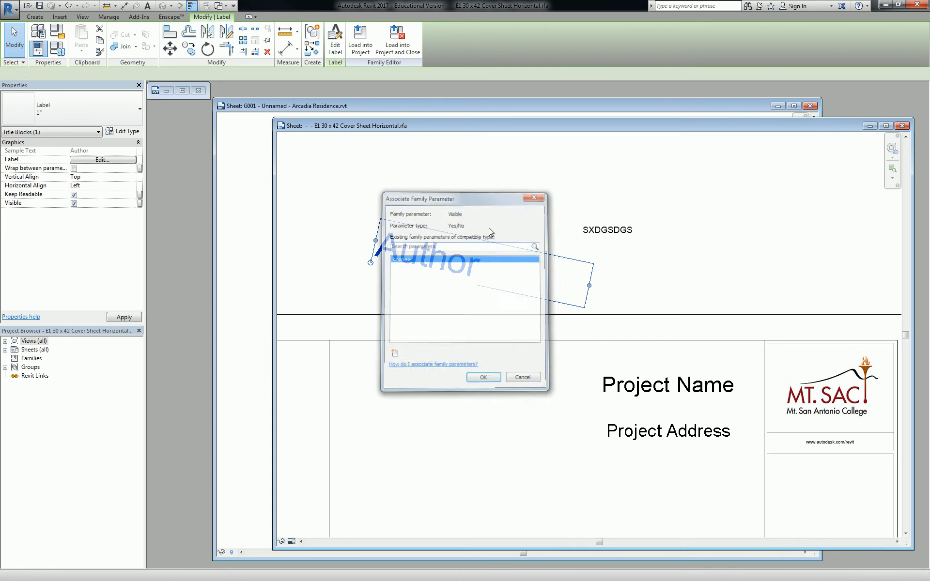
Delete the tilted Author label and the SXDGSDGS text note from the area above the border
key(Delete)
click(606, 230)
key(Delete)
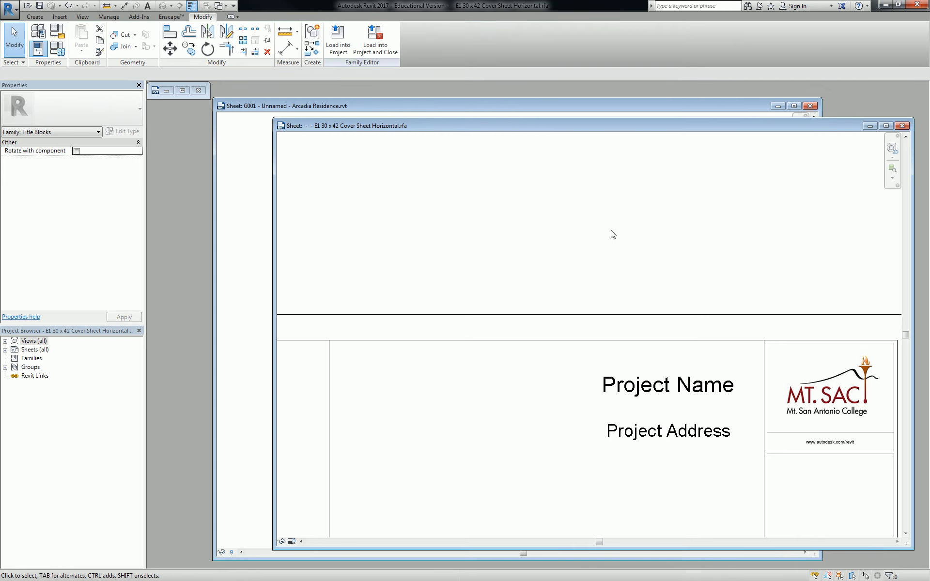
scroll(567, 289, down, 2)
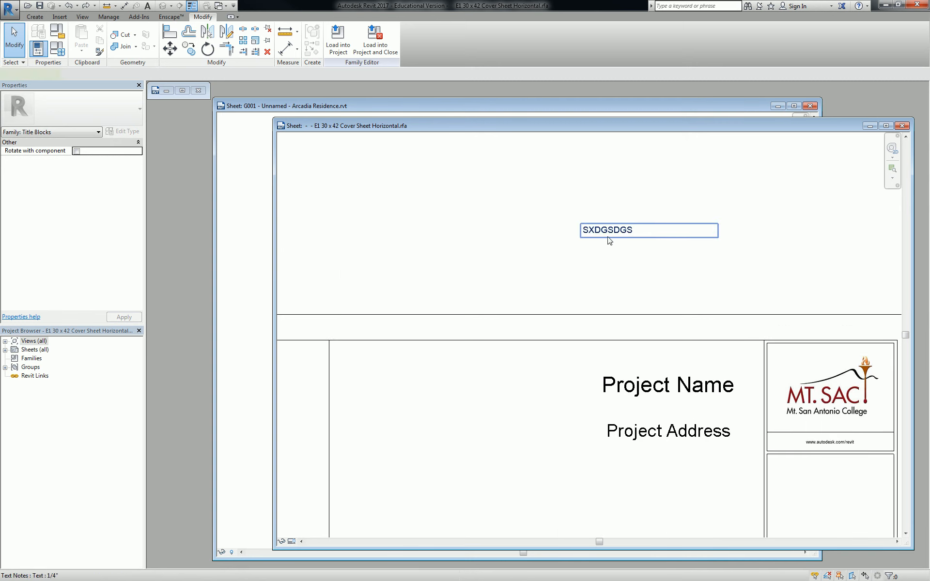
Move the SXDGSDGS text note beside the logo and back above the border, aligning its left edge with the end of Project Address
click(608, 237)
scroll(607, 237, down, 2)
middle_drag(629, 214, 589, 213)
scroll(537, 232, up, 2)
drag(557, 226, 705, 361)
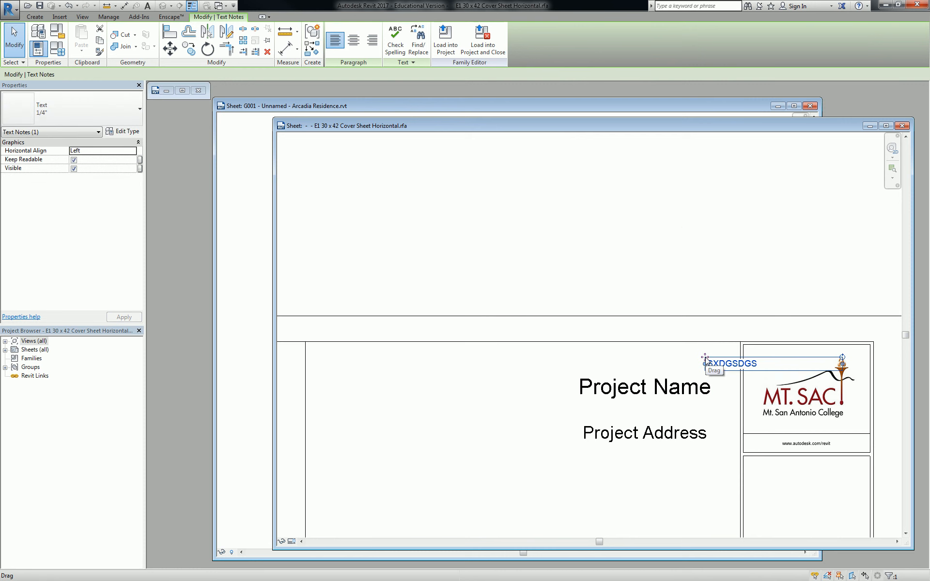
drag(706, 360, 703, 281)
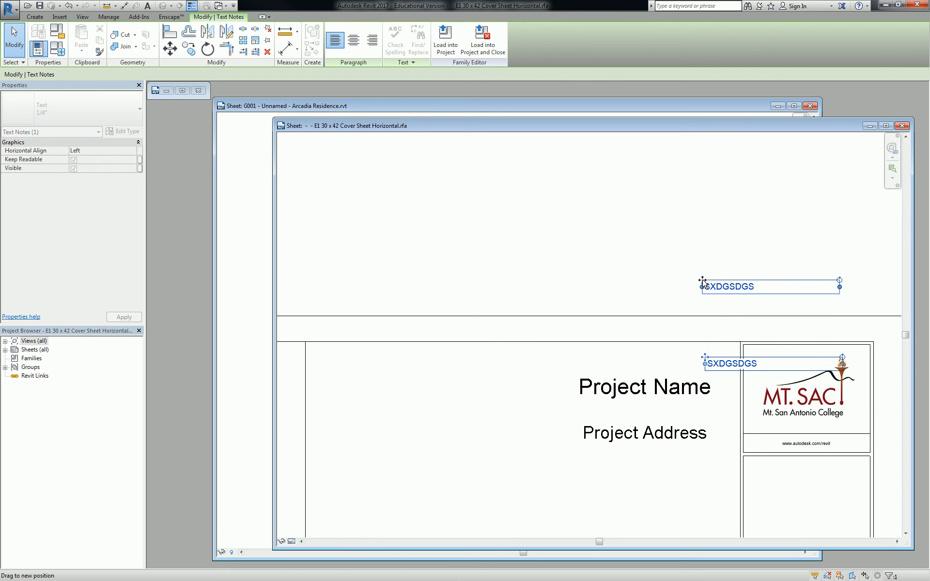
drag(702, 281, 705, 281)
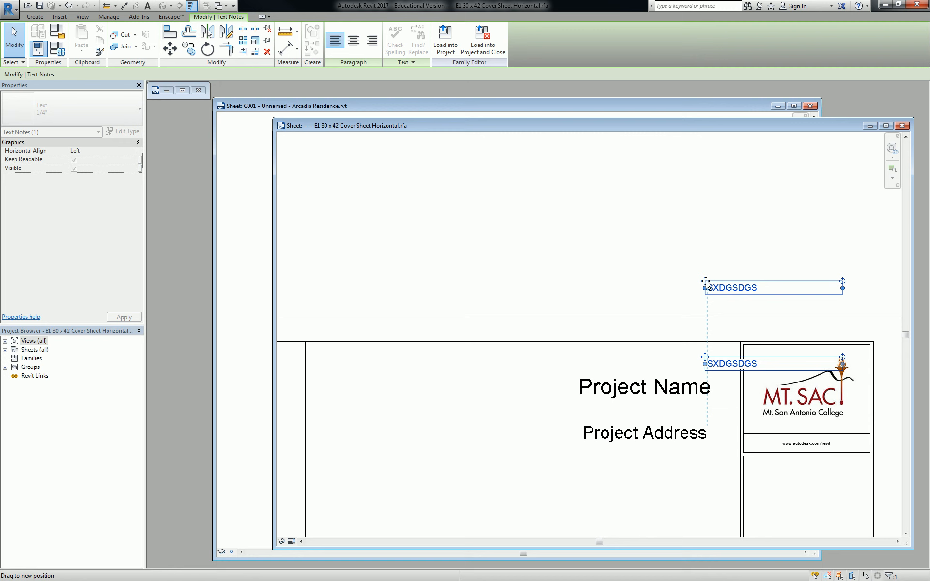
drag(705, 281, 705, 281)
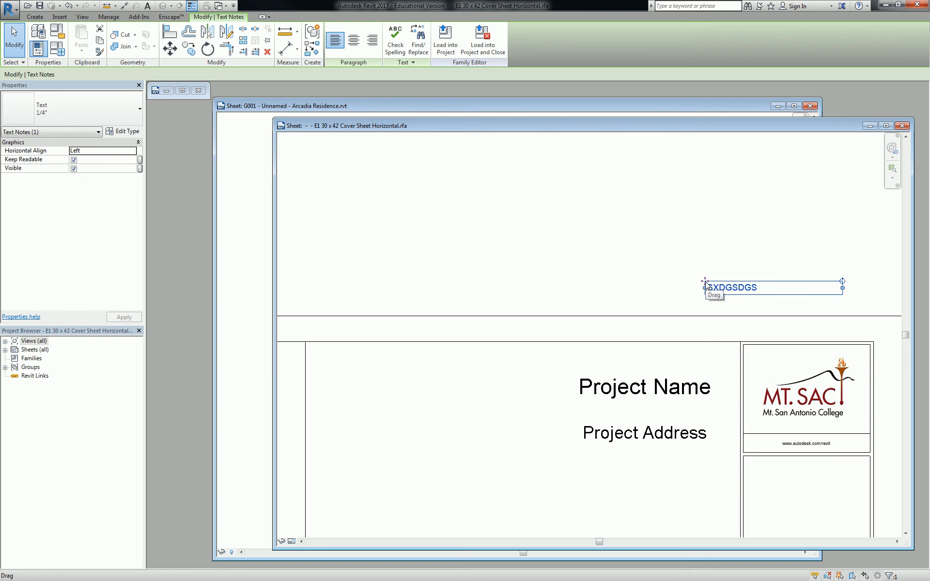
Delete the SXDGSDGS text note above the border and bring the upper part of the title block into view
key(Delete)
middle_drag(643, 264, 689, 199)
scroll(626, 295, down, 4)
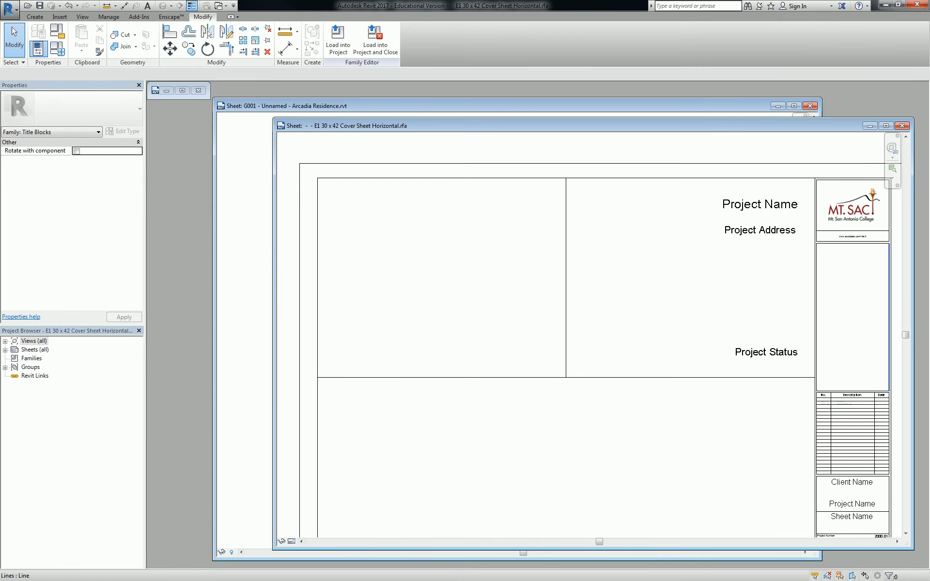